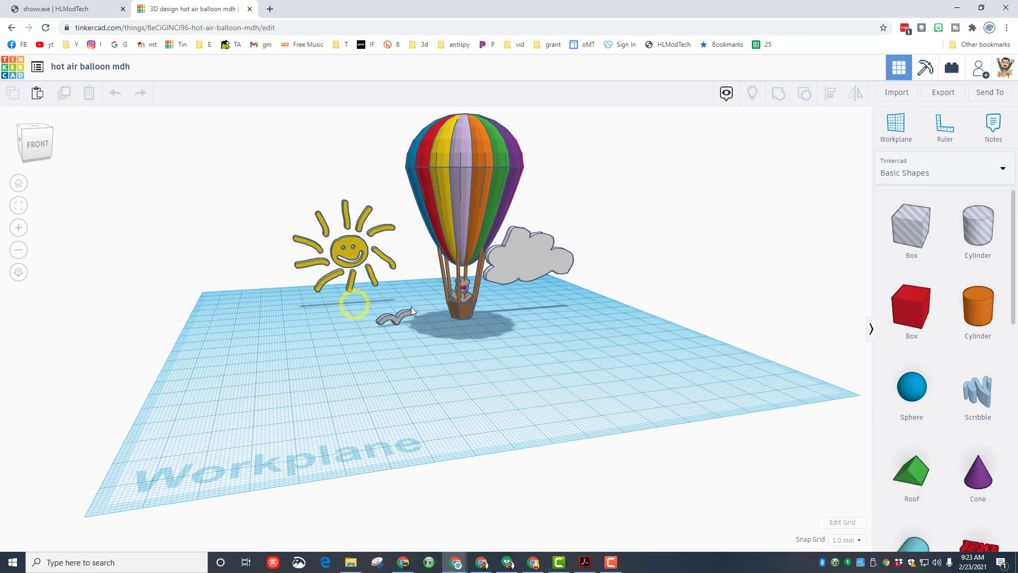
# Add a Scribble shape in front of the balloon, drawn as a filled, closed cloud outline about 30 mm long
pyautogui.moveTo(354, 302); pyautogui.dragTo(553, 307)
pyautogui.scroll(2, 552, 306)
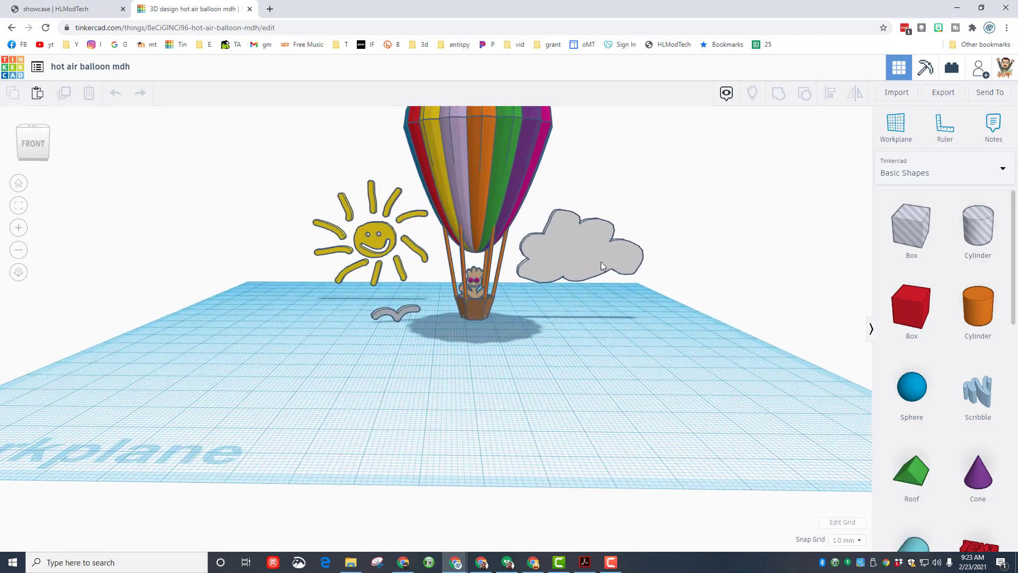
pyautogui.scroll(-2, 485, 235)
pyautogui.moveTo(441, 348); pyautogui.dragTo(448, 359)
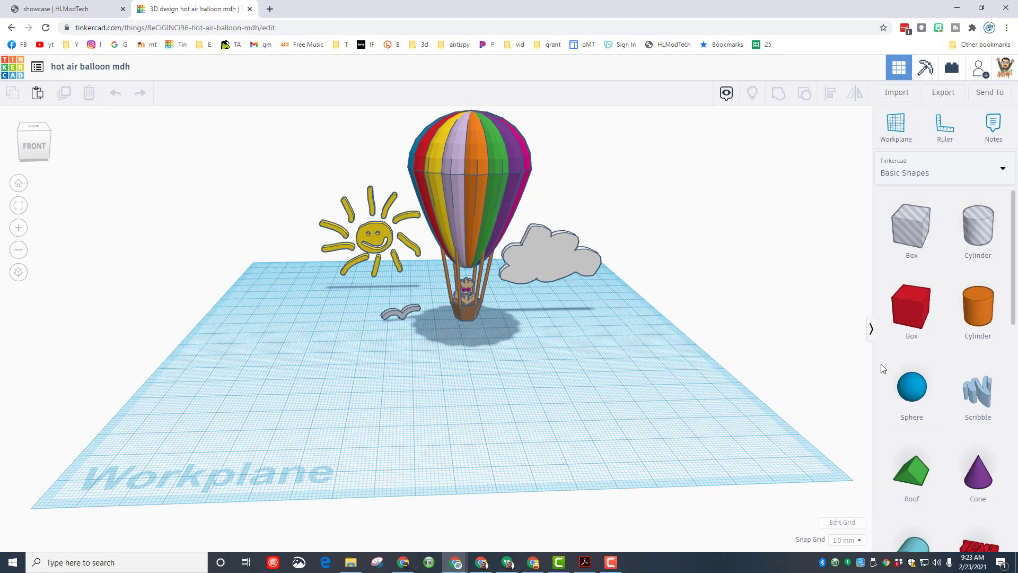
pyautogui.moveTo(977, 393); pyautogui.dragTo(518, 383)
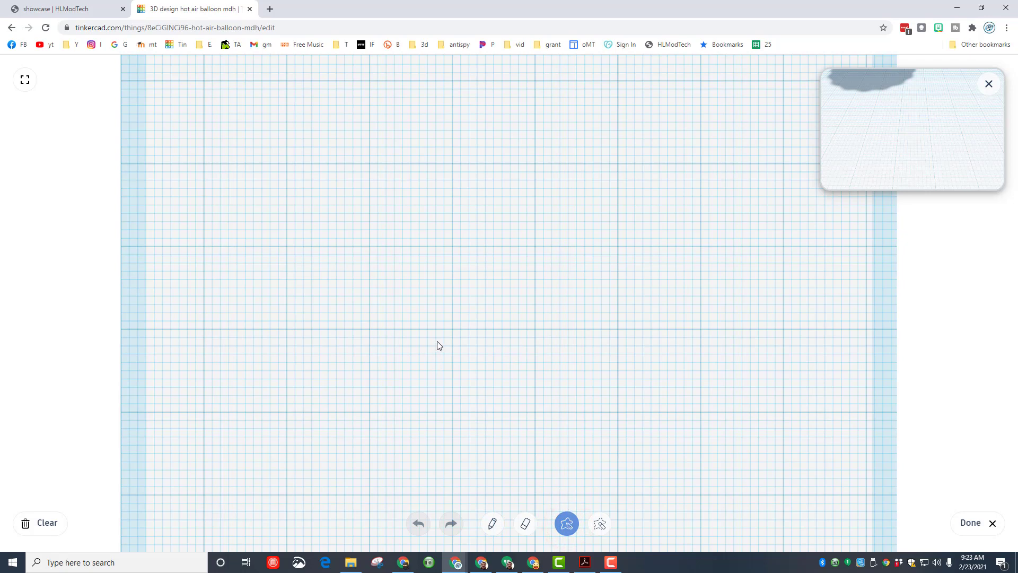
pyautogui.moveTo(436, 341)
pyautogui.mouseDown()
pyautogui.moveTo(352, 344)
pyautogui.moveTo(341, 293)
pyautogui.moveTo(368, 282)
pyautogui.moveTo(386, 247)
pyautogui.mouseUp()
pyautogui.moveTo(431, 271)
pyautogui.mouseDown()
pyautogui.moveTo(536, 277)
pyautogui.moveTo(538, 296)
pyautogui.moveTo(562, 294)
pyautogui.moveTo(588, 334)
pyautogui.moveTo(579, 366)
pyautogui.moveTo(534, 356)
pyautogui.moveTo(462, 378)
pyautogui.moveTo(414, 345)
pyautogui.mouseUp()
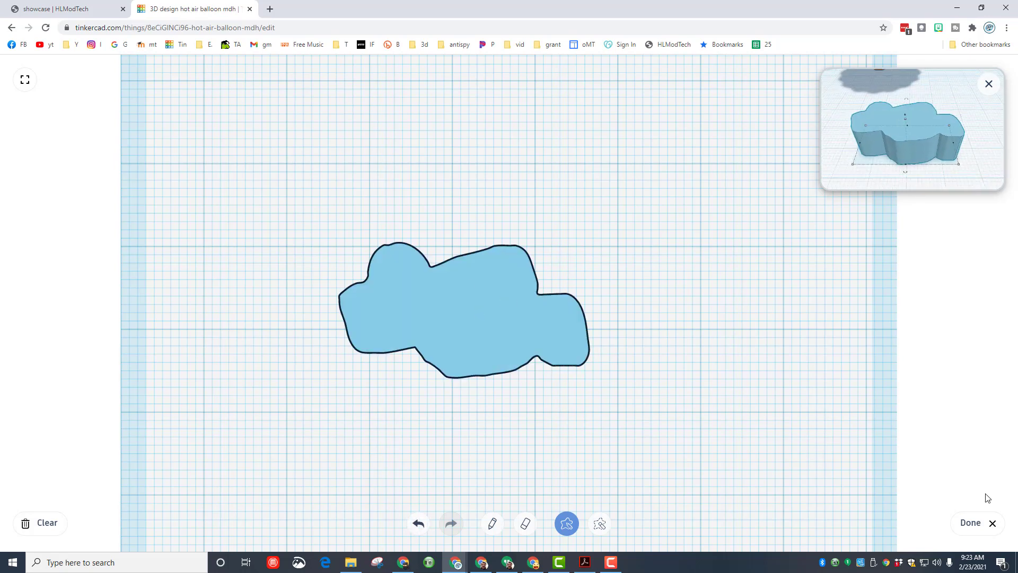
pyautogui.click(975, 522)
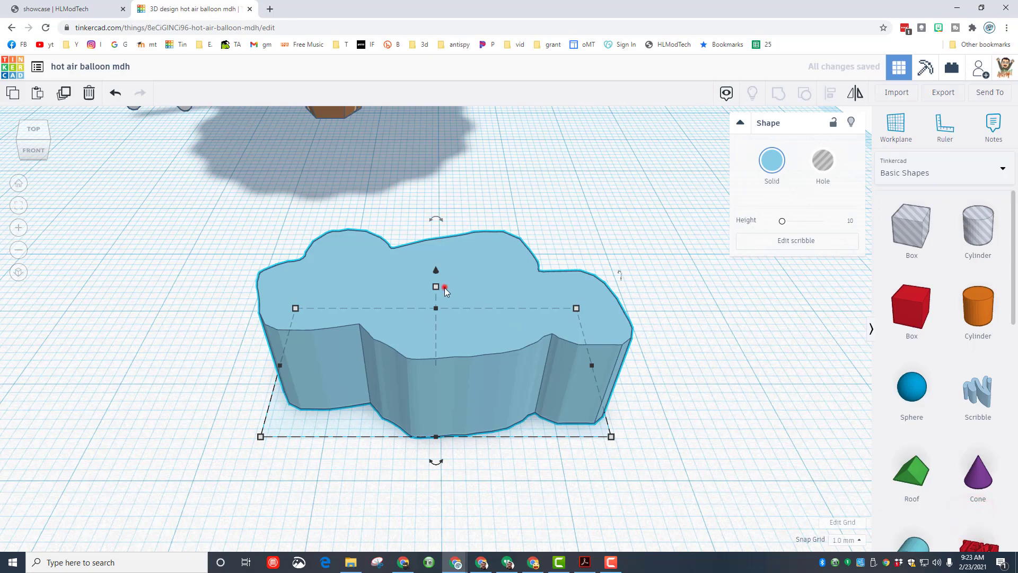
# Reduce the new cloud's thickness to 2 mm and rotate it 90° so it stands upright
pyautogui.moveTo(435, 286); pyautogui.dragTo(436, 349)
pyautogui.scroll(-3, 448, 315)
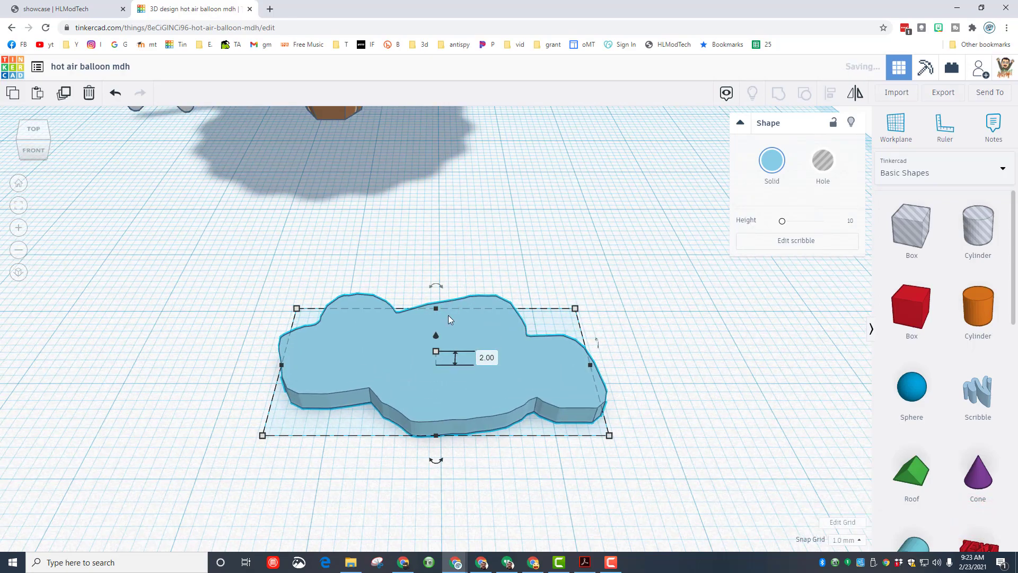
pyautogui.moveTo(485, 302); pyautogui.dragTo(362, 298)
pyautogui.click(35, 140)
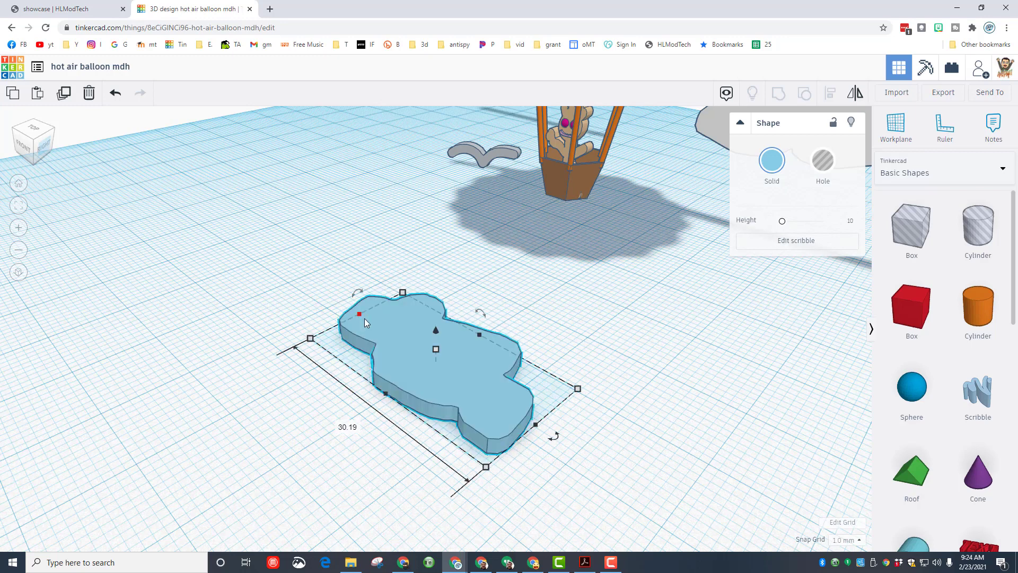
pyautogui.moveTo(354, 298); pyautogui.dragTo(206, 376)
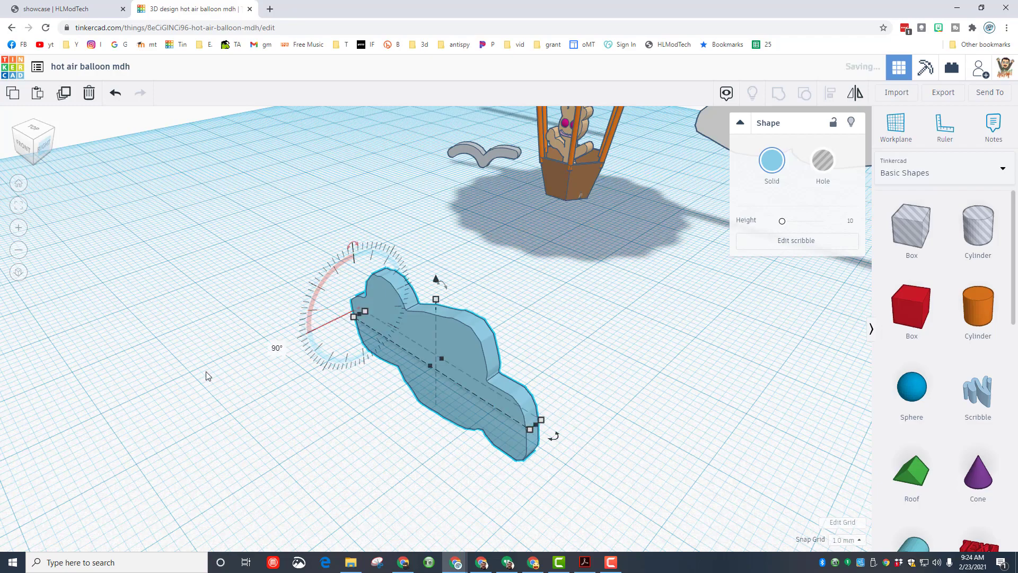
# Lift the upright cloud 8 mm off the workplane, nudge it back and left, and raise it further in small increments
pyautogui.scroll(-5, 212, 344)
pyautogui.moveTo(221, 331); pyautogui.dragTo(255, 335)
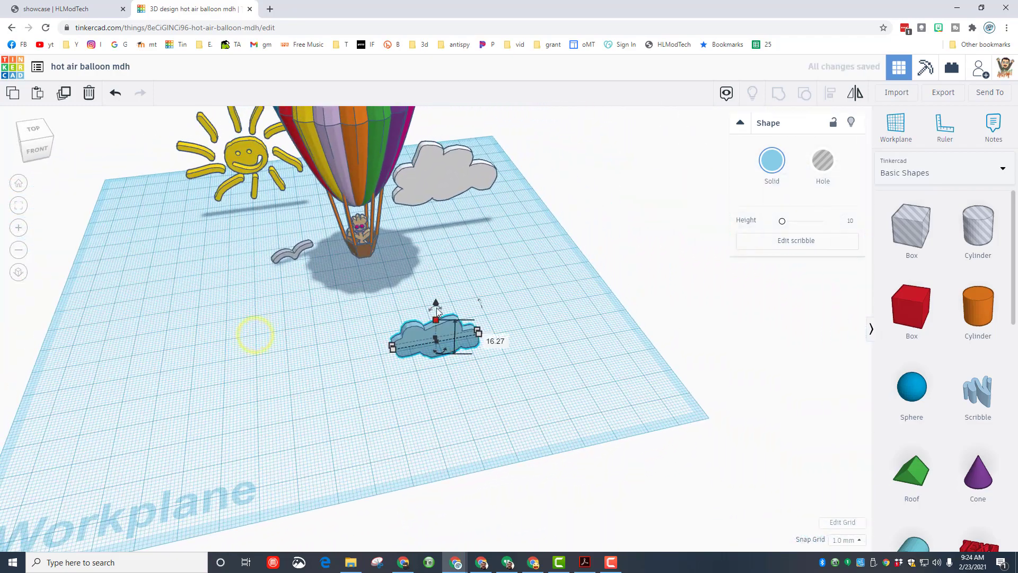
pyautogui.moveTo(436, 306); pyautogui.dragTo(433, 276)
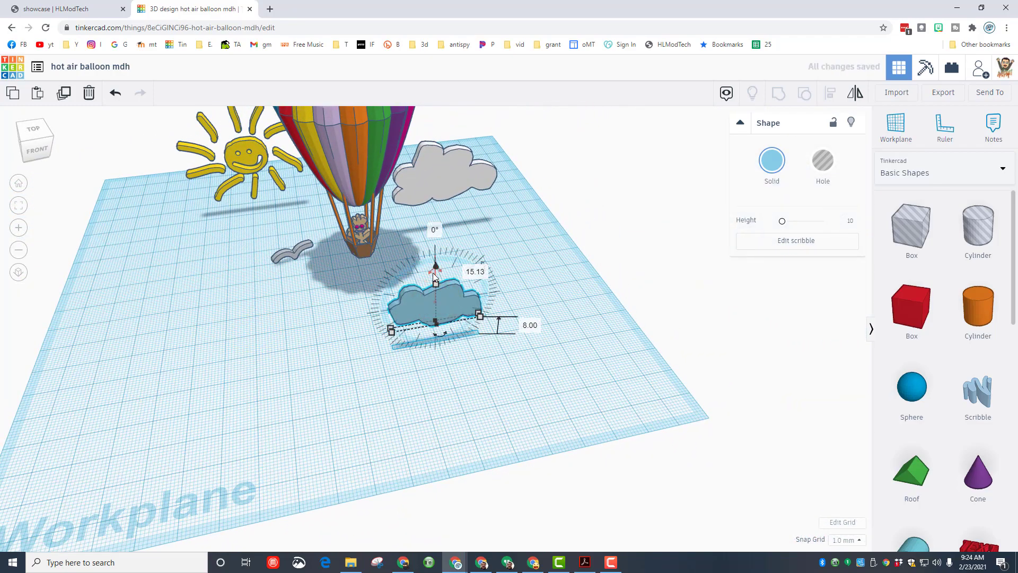
pyautogui.hotkey('shift', 'Up')
pyautogui.press('Left')
pyautogui.hotkey('ctrl', 'Up')
pyautogui.hotkey('ctrl', 'Up')
pyautogui.hotkey('ctrl', 'Up')
pyautogui.hotkey('ctrl', 'Up')
pyautogui.hotkey('ctrl', 'Up')
pyautogui.hotkey('ctrl', 'Up')
pyautogui.hotkey('ctrl', 'Up')
pyautogui.hotkey('ctrl', 'Up')
pyautogui.hotkey('ctrl', 'Up')
pyautogui.hotkey('ctrl', 'Up')
pyautogui.hotkey('ctrl', 'Up')
pyautogui.hotkey('ctrl', 'Up')
pyautogui.hotkey('ctrl', 'Up')
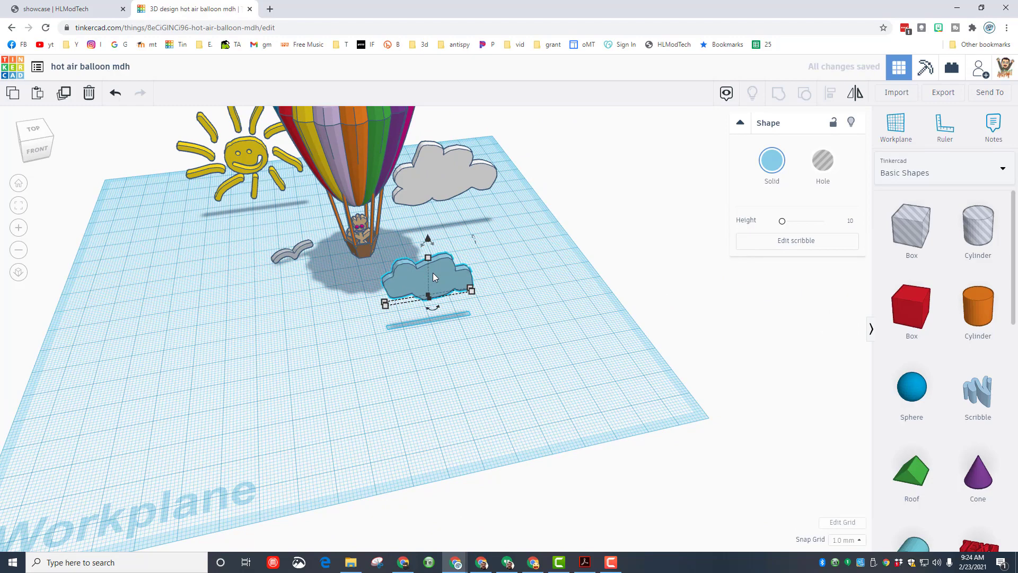
# Move the cloud left past the balloon basket and the bird, and raise it slightly more
pyautogui.hotkey('shift', 'Left')
pyautogui.hotkey('shift', 'Left')
pyautogui.hotkey('shift', 'Left')
pyautogui.hotkey('shift', 'Left')
pyautogui.hotkey('shift', 'Left')
pyautogui.hotkey('shift', 'Left')
pyautogui.hotkey('shift', 'Left')
pyautogui.hotkey('shift', 'Left')
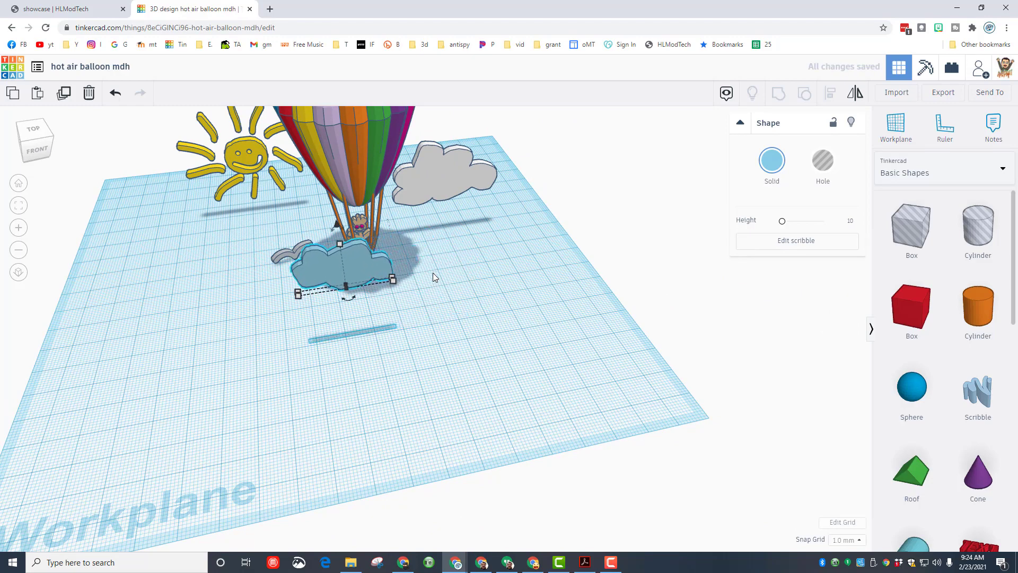
pyautogui.hotkey('shift', 'Left')
pyautogui.hotkey('ctrl', 'Up')
pyautogui.hotkey('ctrl', 'Up')
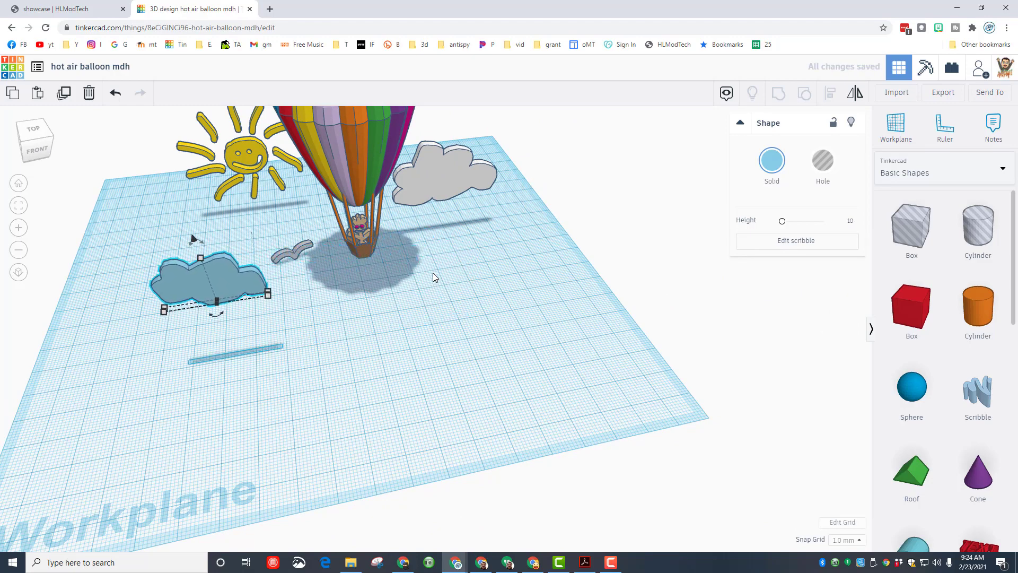
# Colour the new cloud white and move it about 41 mm left and 90 mm back, beside the sun
pyautogui.scroll(-2, 366, 344)
pyautogui.moveTo(370, 350); pyautogui.dragTo(355, 317)
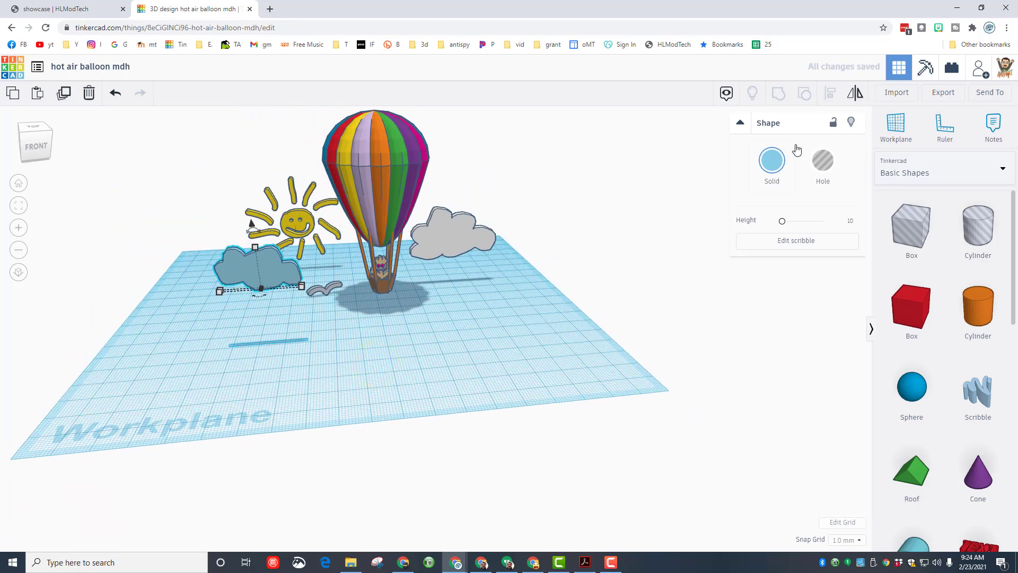
pyautogui.click(776, 161)
pyautogui.click(950, 239)
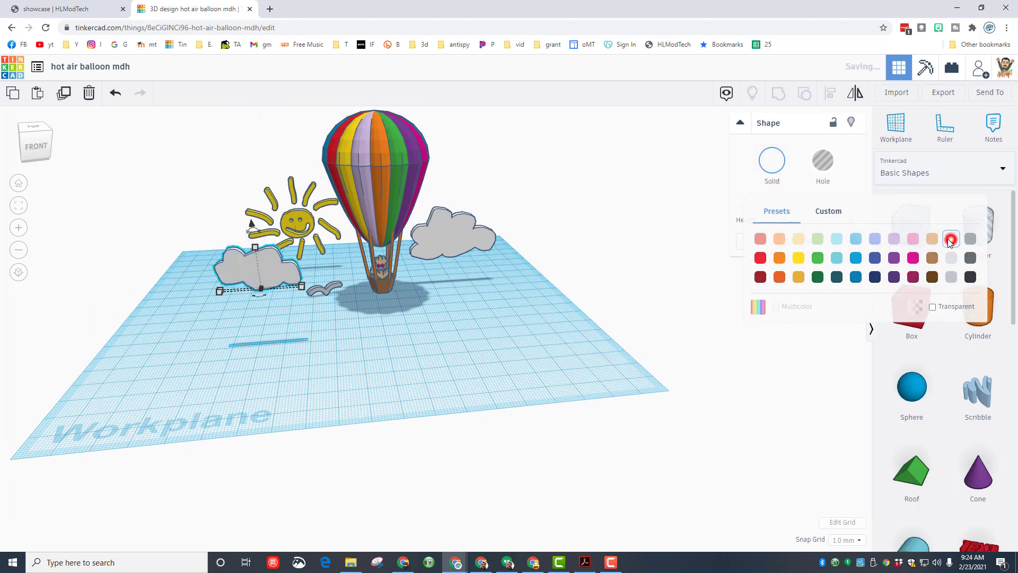
pyautogui.moveTo(262, 266); pyautogui.dragTo(209, 220)
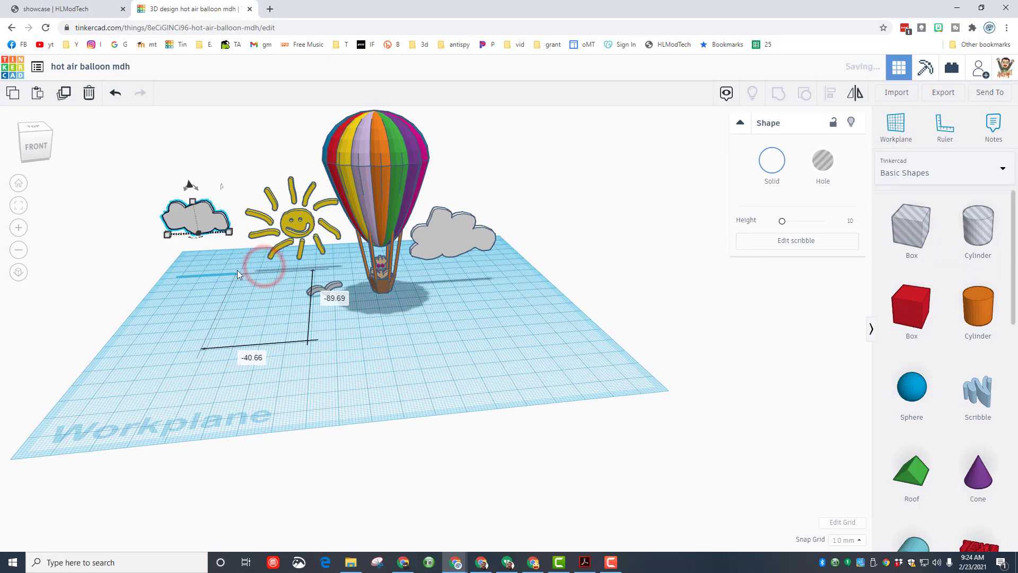
pyautogui.click(237, 318)
# Add another Scribble shape in front of the balloon and draw a ring of eleven sun rays around an empty centre
pyautogui.moveTo(391, 336); pyautogui.dragTo(392, 392)
pyautogui.moveTo(981, 376)
pyautogui.mouseDown()
pyautogui.moveTo(551, 357)
pyautogui.moveTo(398, 325)
pyautogui.mouseUp()
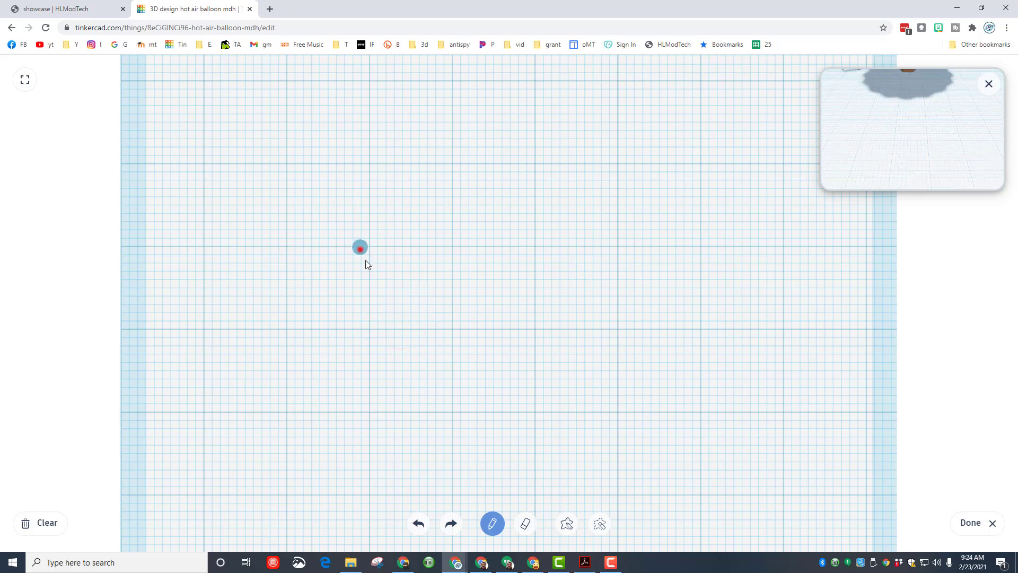
pyautogui.moveTo(362, 246); pyautogui.dragTo(369, 271)
pyautogui.moveTo(424, 234); pyautogui.dragTo(414, 276)
pyautogui.moveTo(487, 247); pyautogui.dragTo(455, 293)
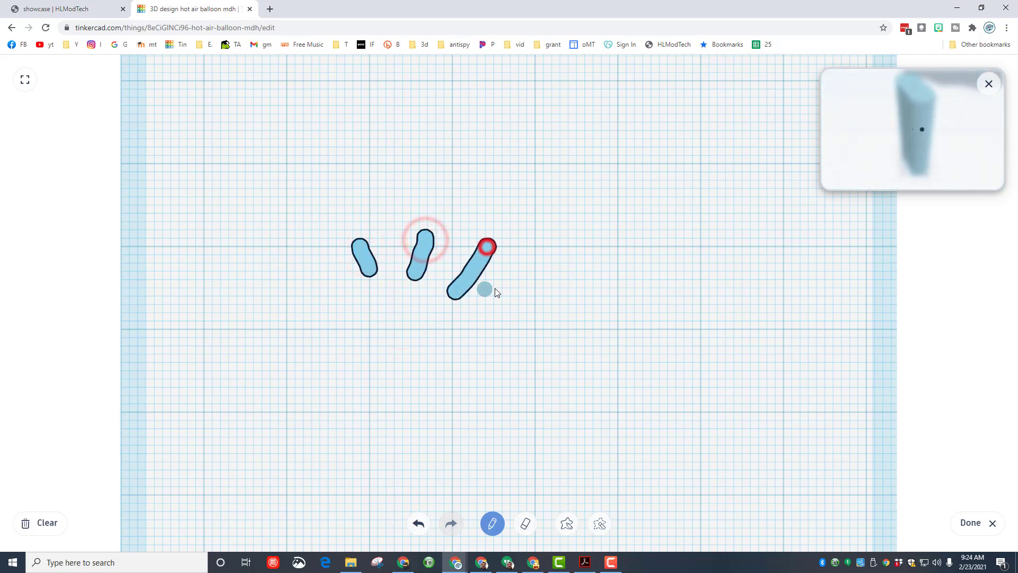
pyautogui.moveTo(528, 284)
pyautogui.mouseDown()
pyautogui.moveTo(507, 309)
pyautogui.moveTo(460, 330)
pyautogui.mouseUp()
pyautogui.moveTo(293, 280); pyautogui.dragTo(312, 312)
pyautogui.moveTo(282, 352); pyautogui.dragTo(309, 366)
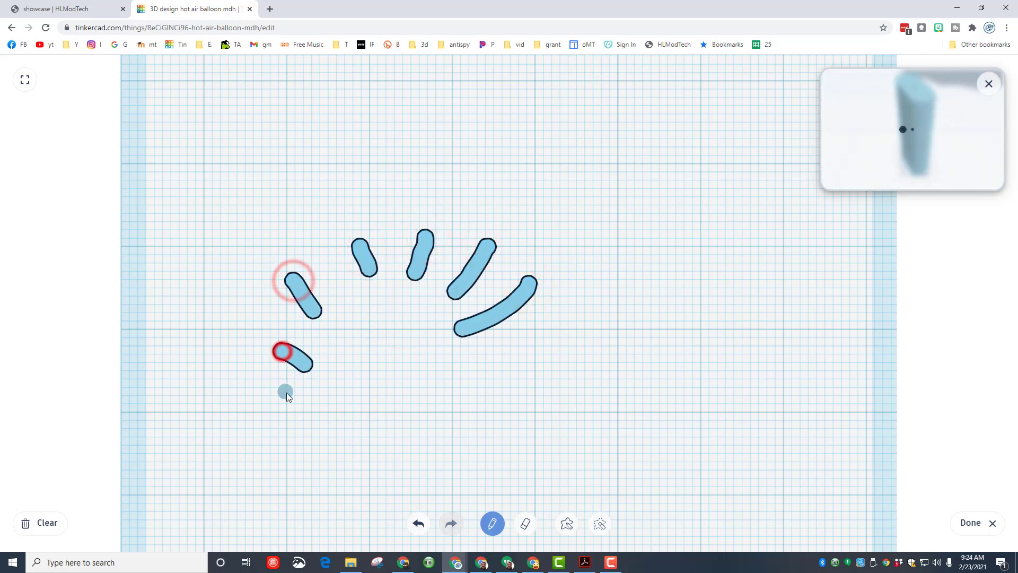
pyautogui.moveTo(291, 399); pyautogui.dragTo(340, 380)
pyautogui.moveTo(336, 425); pyautogui.dragTo(358, 398)
pyautogui.moveTo(377, 439); pyautogui.dragTo(383, 395)
pyautogui.moveTo(423, 440)
pyautogui.mouseDown()
pyautogui.moveTo(416, 408)
pyautogui.moveTo(465, 427)
pyautogui.mouseUp()
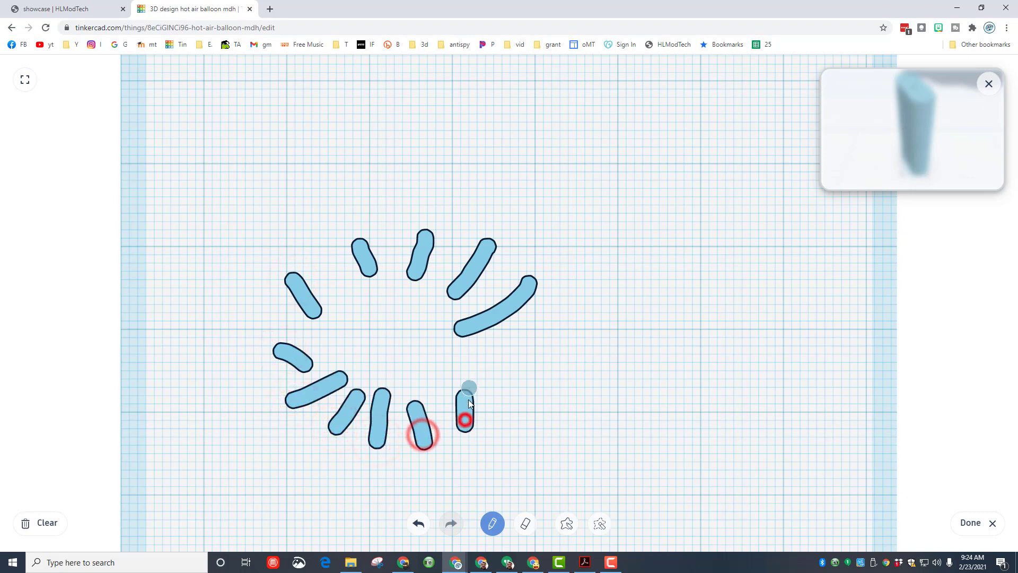
pyautogui.click(567, 525)
pyautogui.moveTo(391, 300)
pyautogui.mouseDown()
pyautogui.moveTo(361, 320)
pyautogui.moveTo(362, 349)
pyautogui.moveTo(390, 372)
pyautogui.moveTo(431, 365)
pyautogui.moveTo(437, 319)
pyautogui.moveTo(391, 300)
pyautogui.mouseUp()
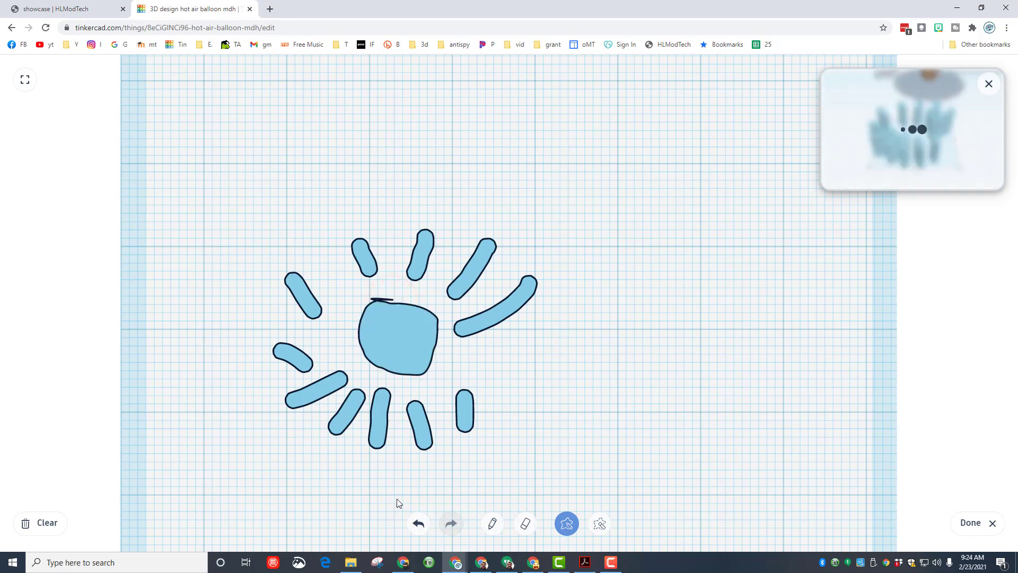
pyautogui.click(419, 523)
pyautogui.click(444, 523)
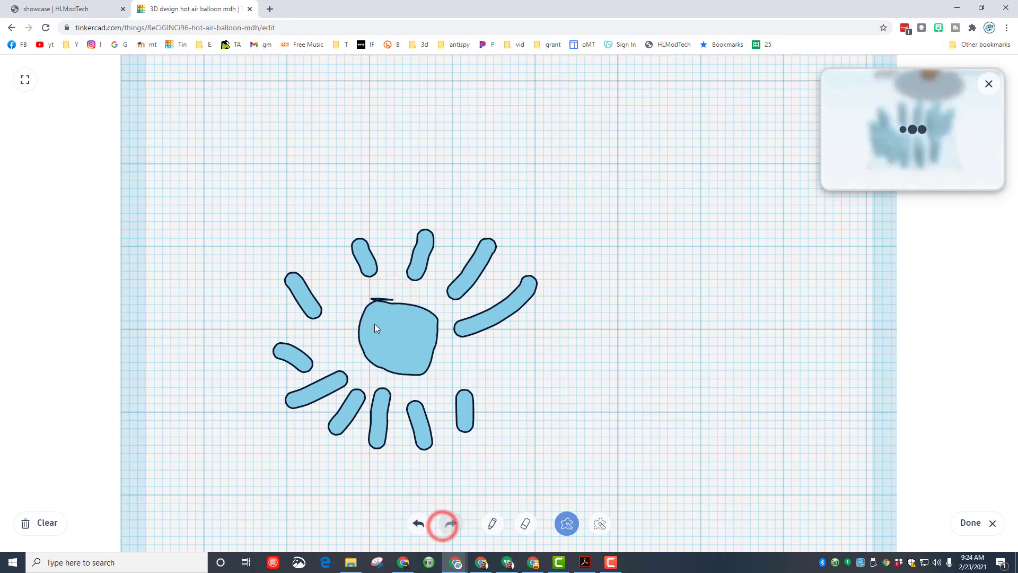
pyautogui.click(419, 523)
pyautogui.click(418, 524)
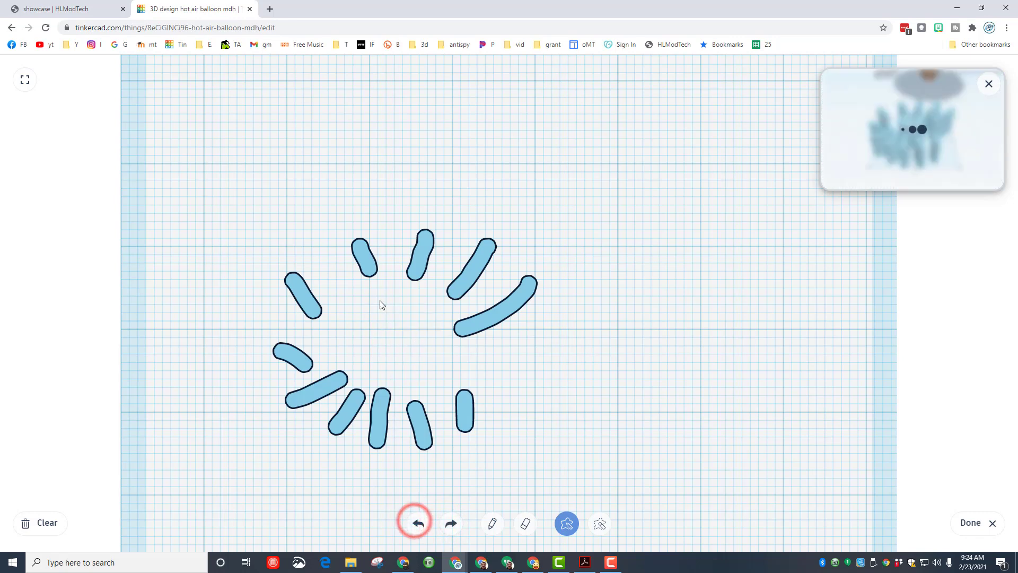
# Draw a filled, roundish sun body in the middle of the rays
pyautogui.click(374, 295)
pyautogui.moveTo(362, 308); pyautogui.dragTo(350, 341)
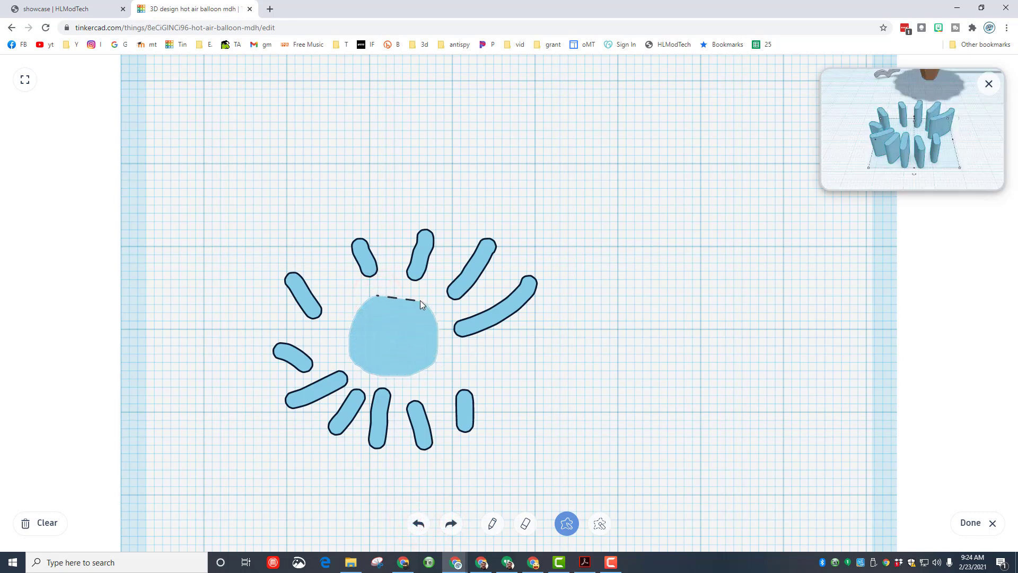
pyautogui.moveTo(414, 295); pyautogui.dragTo(411, 293)
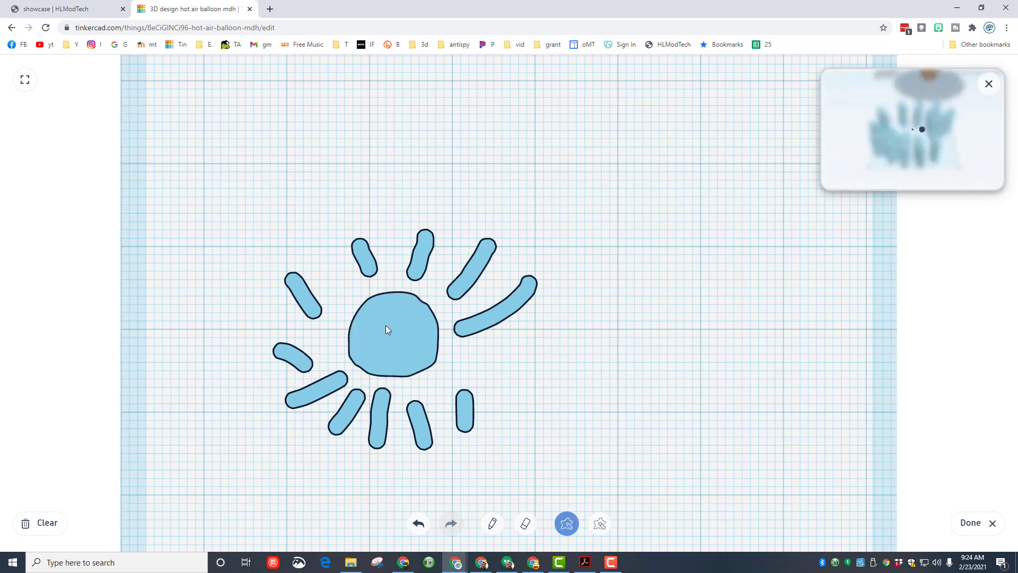
# Erase two round eyes and a smiling mouth from the sun body and finish the scribble
pyautogui.click(526, 524)
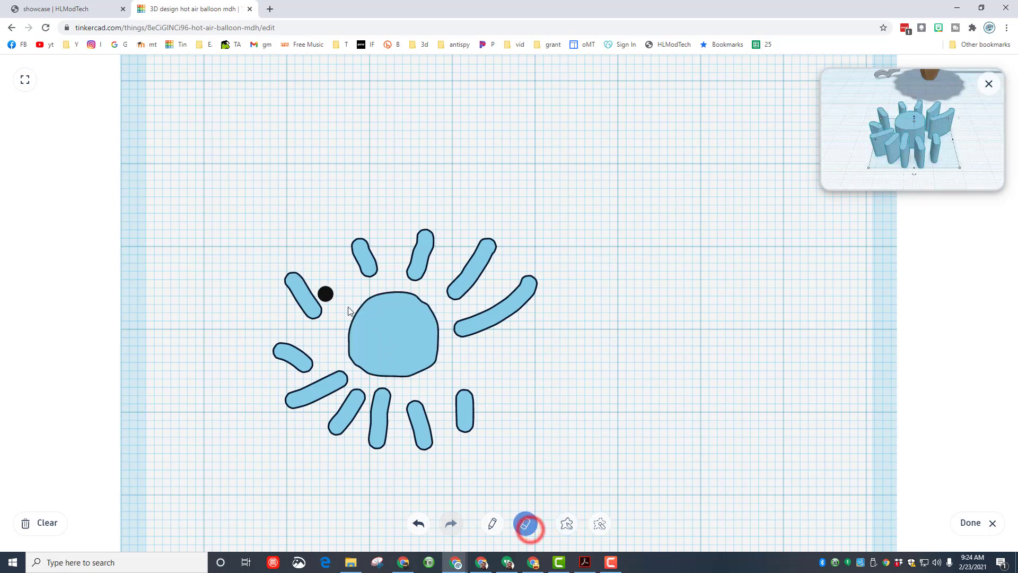
pyautogui.click(375, 318)
pyautogui.click(411, 317)
pyautogui.moveTo(369, 347)
pyautogui.mouseDown()
pyautogui.moveTo(397, 356)
pyautogui.moveTo(372, 348)
pyautogui.mouseUp()
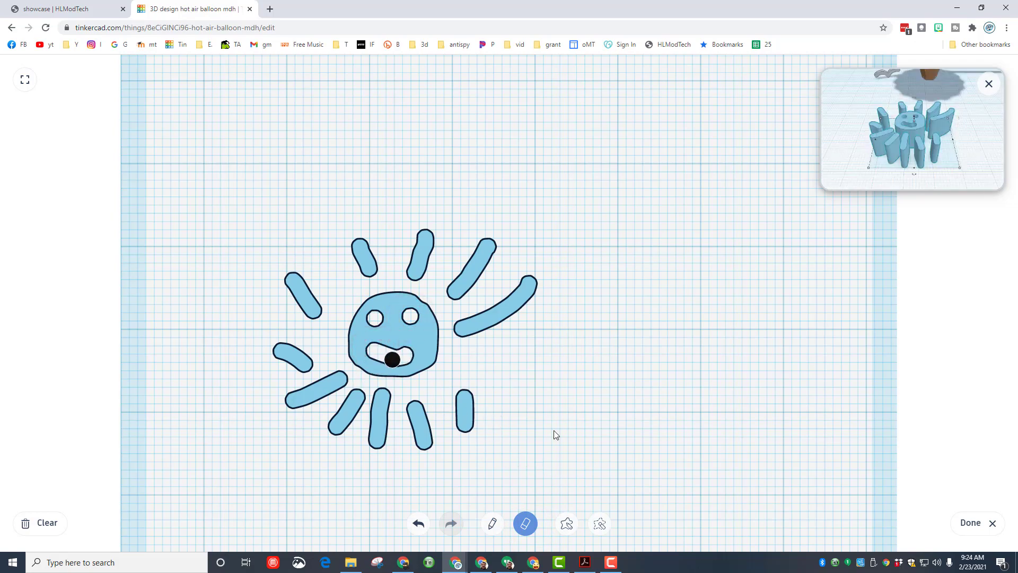
pyautogui.click(968, 523)
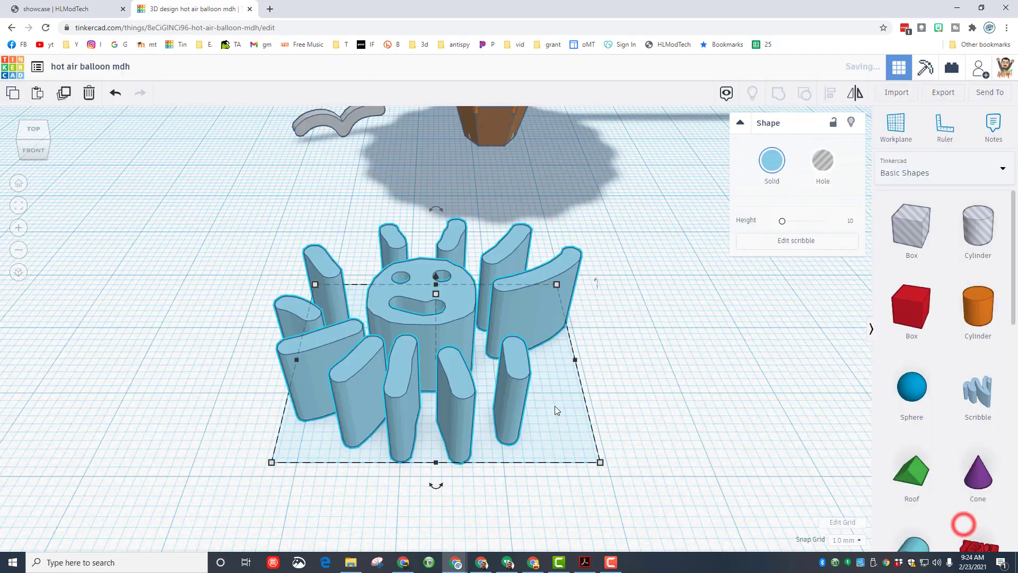
# Reduce the scribbled sun's thickness to 3 mm and colour it yellow
pyautogui.moveTo(438, 297); pyautogui.dragTo(443, 340)
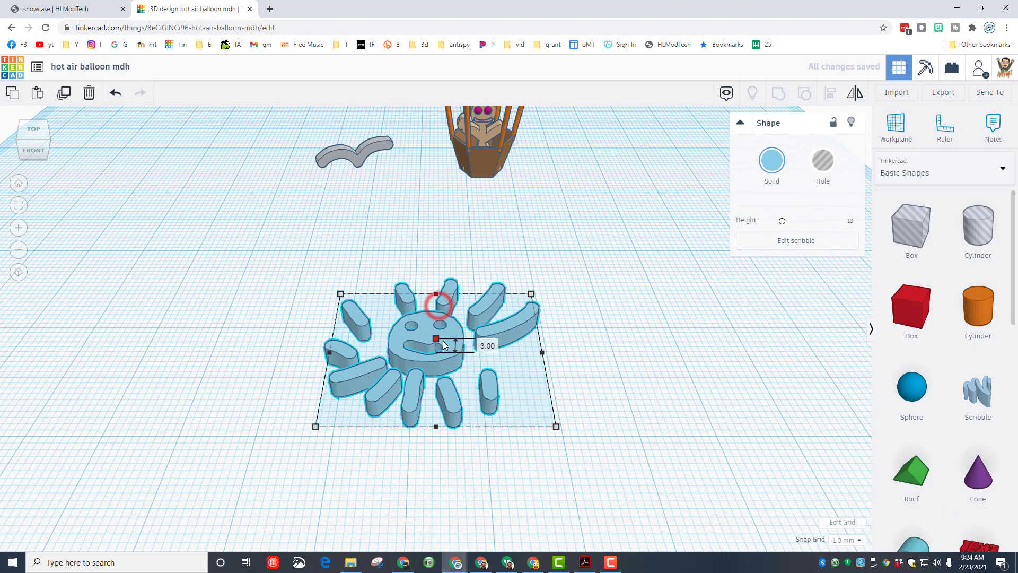
pyautogui.click(771, 160)
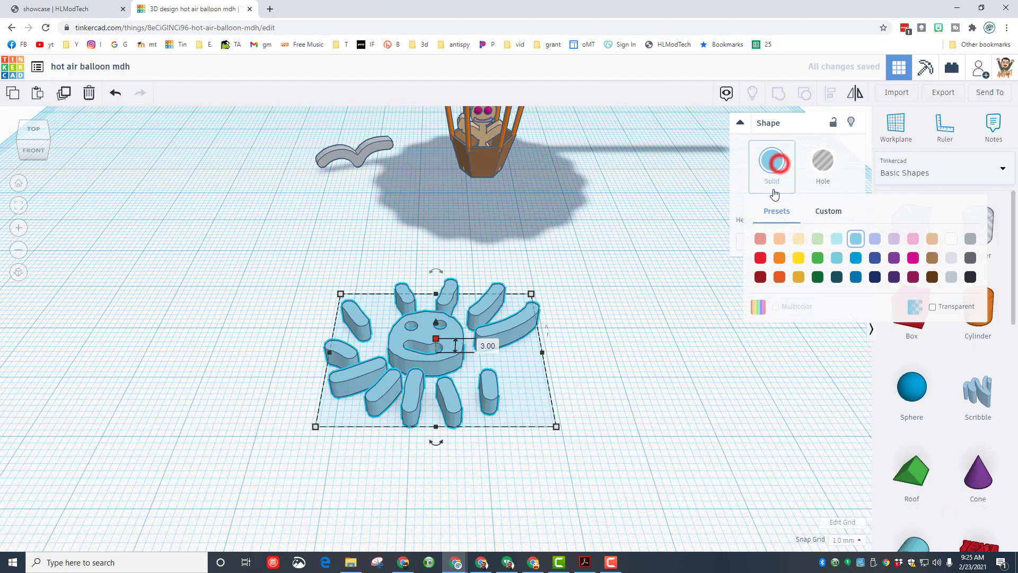
pyautogui.click(801, 258)
pyautogui.click(667, 313)
# Delete the small yellow sun lying on the workplane in front of the balloon
pyautogui.scroll(-5, 634, 322)
pyautogui.click(634, 323)
pyautogui.scroll(-1, 626, 324)
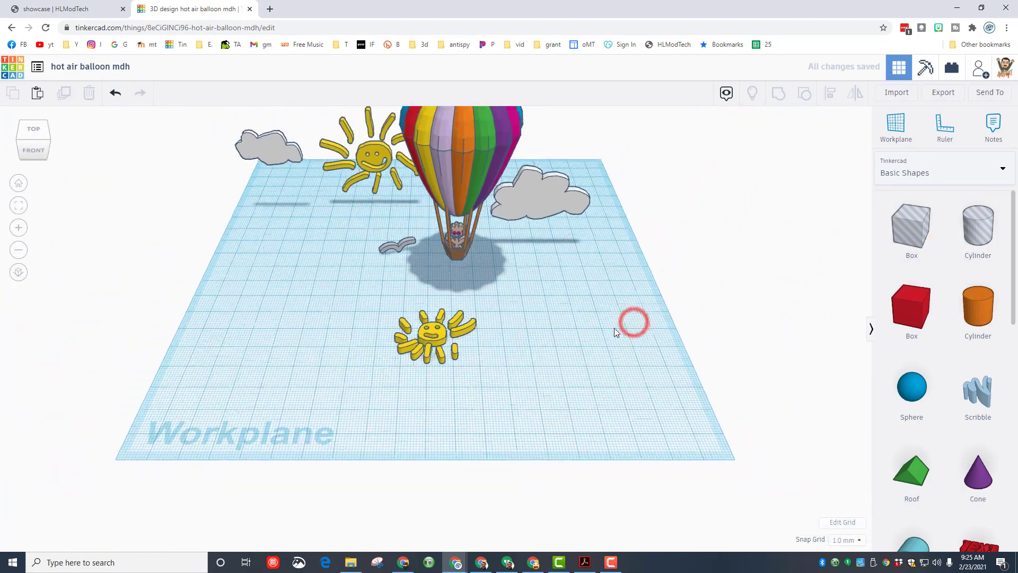
pyautogui.moveTo(615, 329)
pyautogui.mouseDown()
pyautogui.moveTo(622, 356)
pyautogui.moveTo(610, 351)
pyautogui.mouseUp()
pyautogui.moveTo(481, 338)
pyautogui.mouseDown()
pyautogui.moveTo(494, 298)
pyautogui.moveTo(469, 331)
pyautogui.moveTo(455, 299)
pyautogui.moveTo(449, 309)
pyautogui.moveTo(426, 303)
pyautogui.moveTo(432, 348)
pyautogui.moveTo(453, 381)
pyautogui.moveTo(444, 377)
pyautogui.mouseUp()
pyautogui.click(444, 336)
pyautogui.press('Delete')
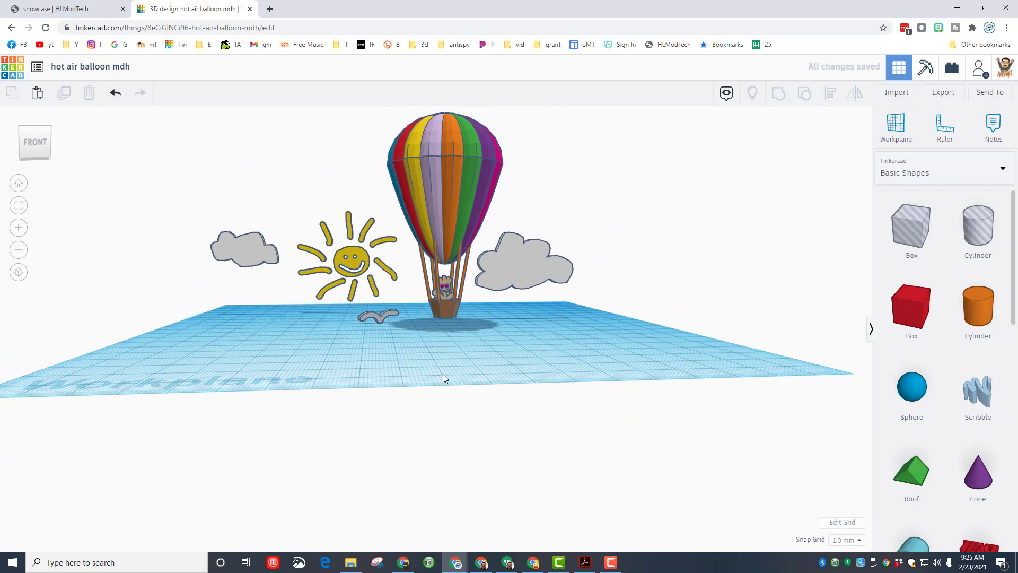
# Select all the shapes in the scene and lift them together to 191 mm above the workplane
pyautogui.scroll(-2, 403, 281)
pyautogui.moveTo(201, 134); pyautogui.dragTo(666, 366)
pyautogui.scroll(-3, 518, 197)
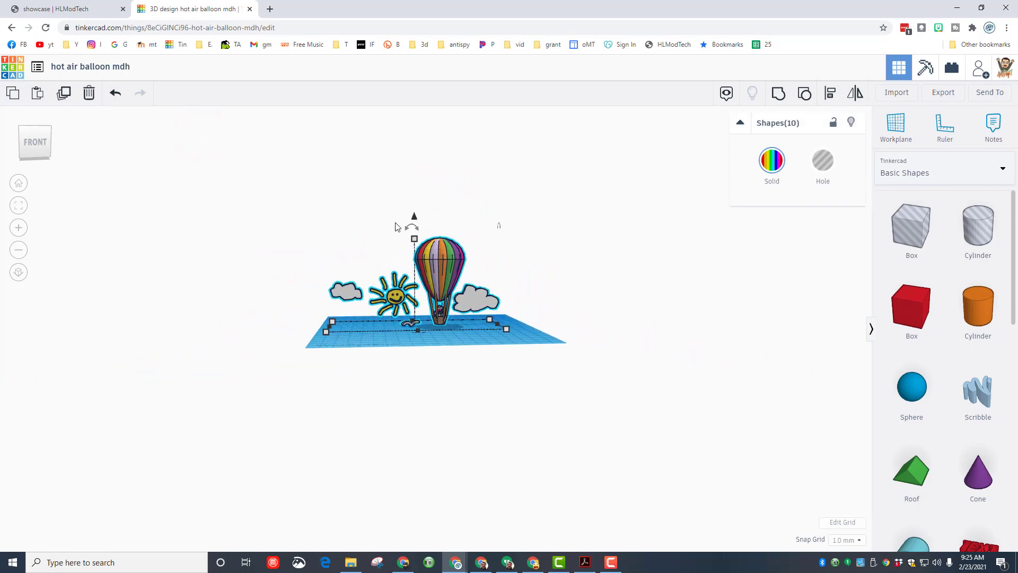
pyautogui.moveTo(414, 220); pyautogui.dragTo(415, 116)
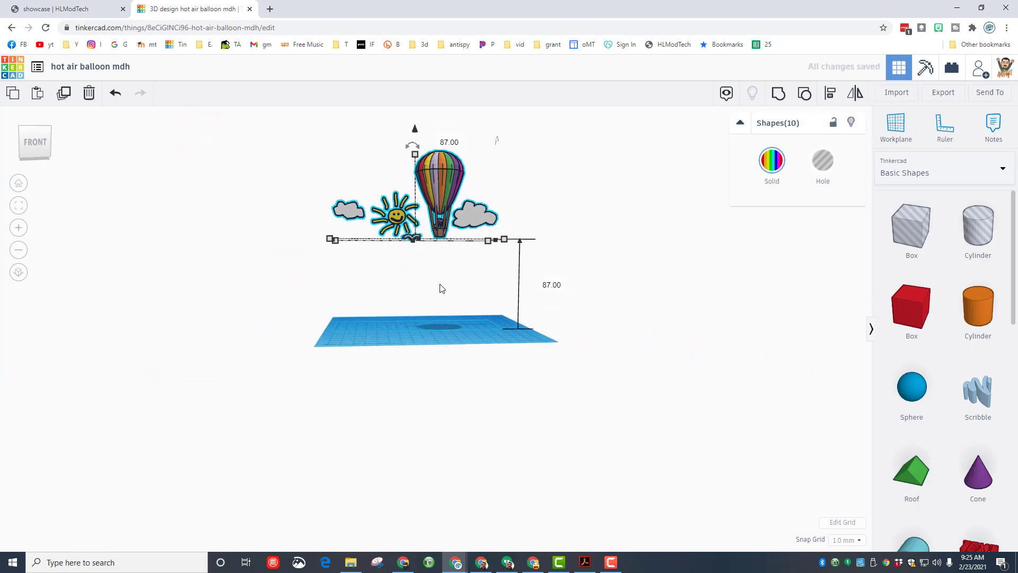
pyautogui.moveTo(423, 197); pyautogui.dragTo(427, 142)
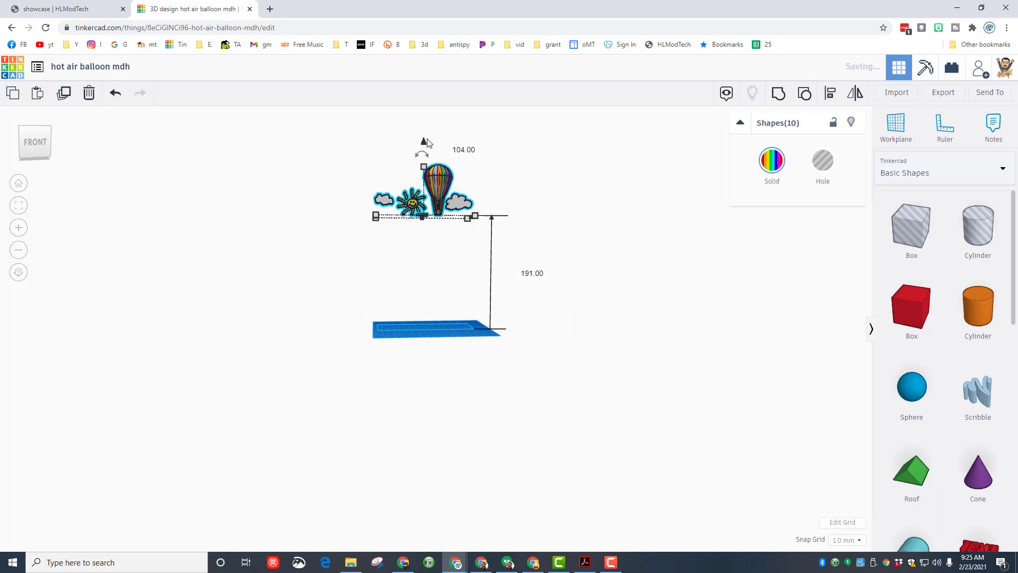
# Frame the balloon scene closely, deselect all shapes, and start downloading a picture of the design
pyautogui.click(19, 211)
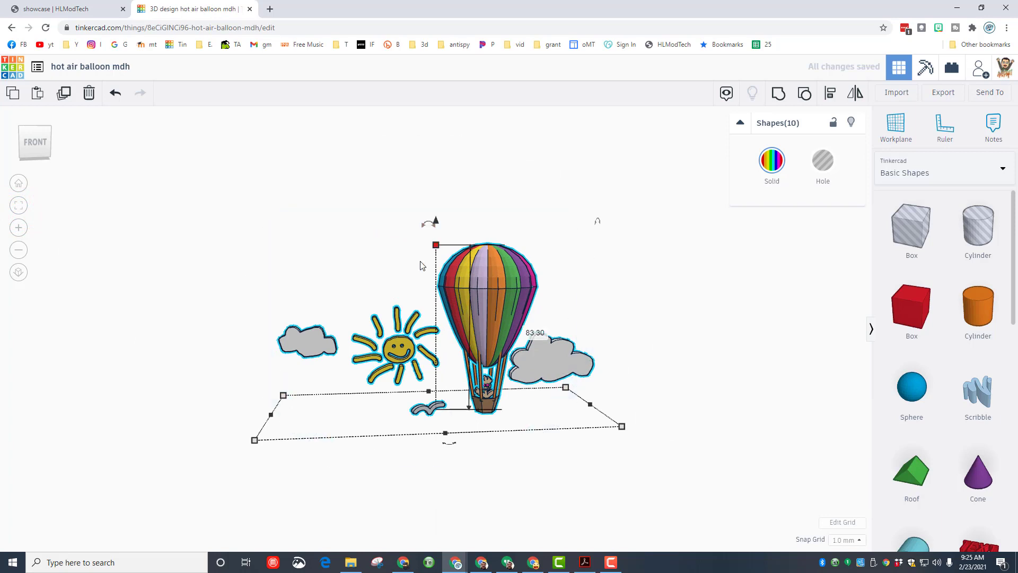
pyautogui.click(675, 342)
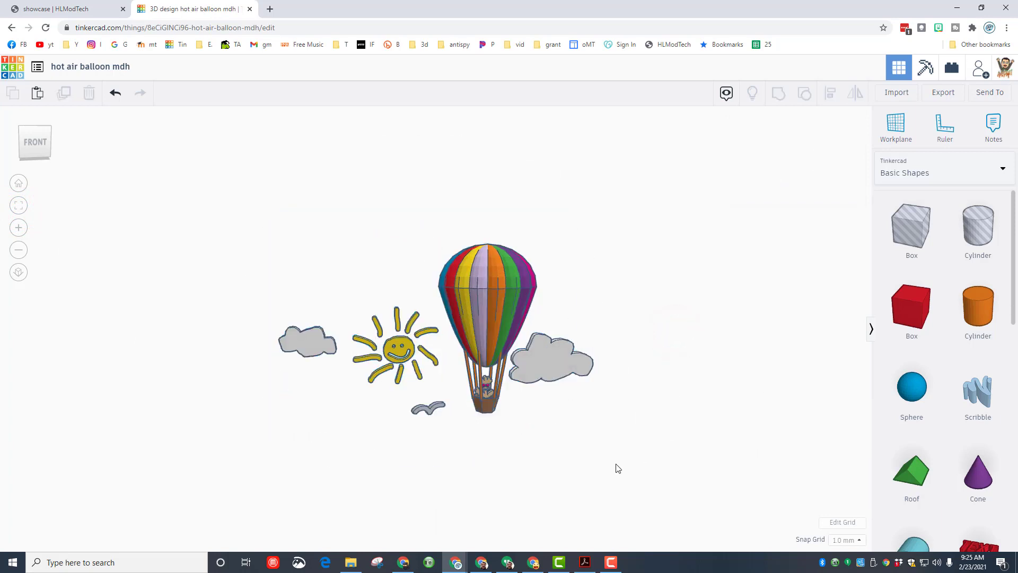
pyautogui.scroll(2, 524, 486)
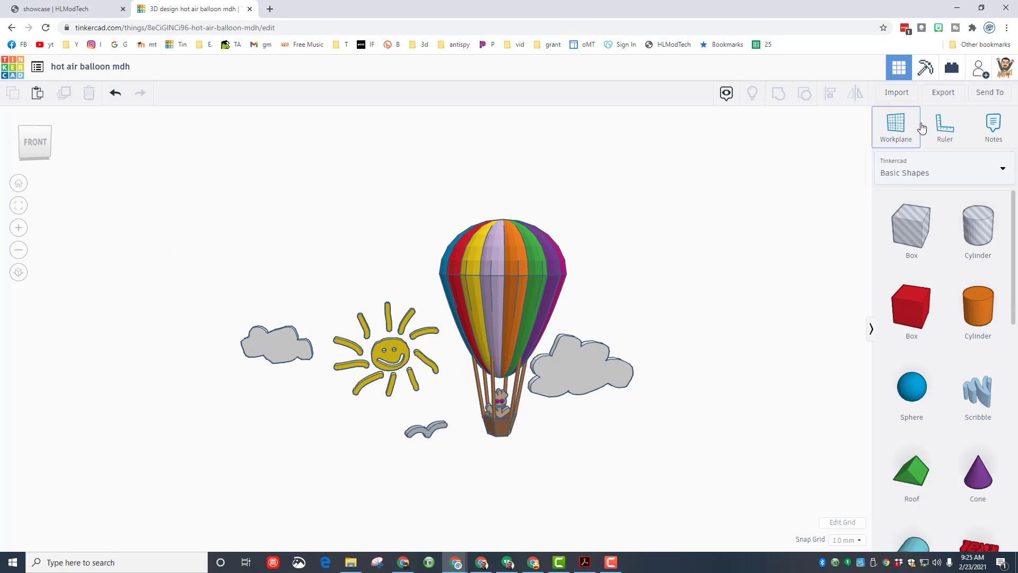
pyautogui.click(999, 95)
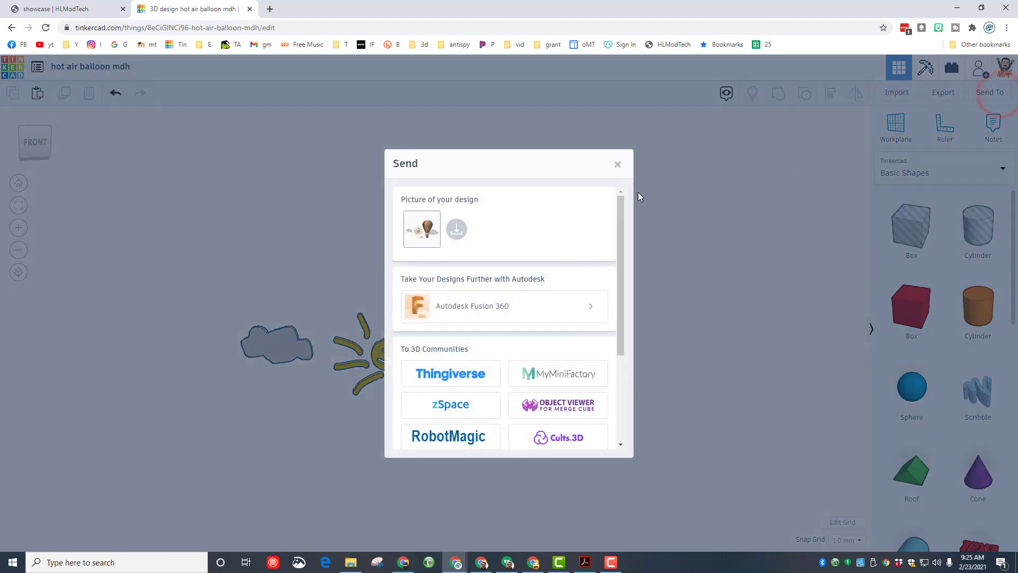
pyautogui.click(454, 237)
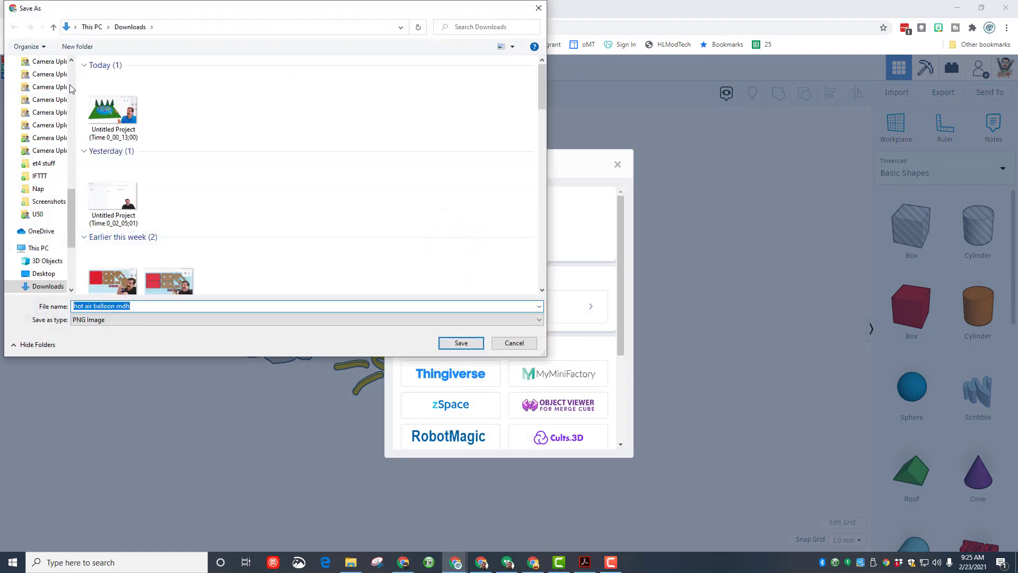
# Save the picture as a PNG named "hot air balloon mdh2" in the Downloads folder and close the Send dialog
pyautogui.scroll(10, 74, 215)
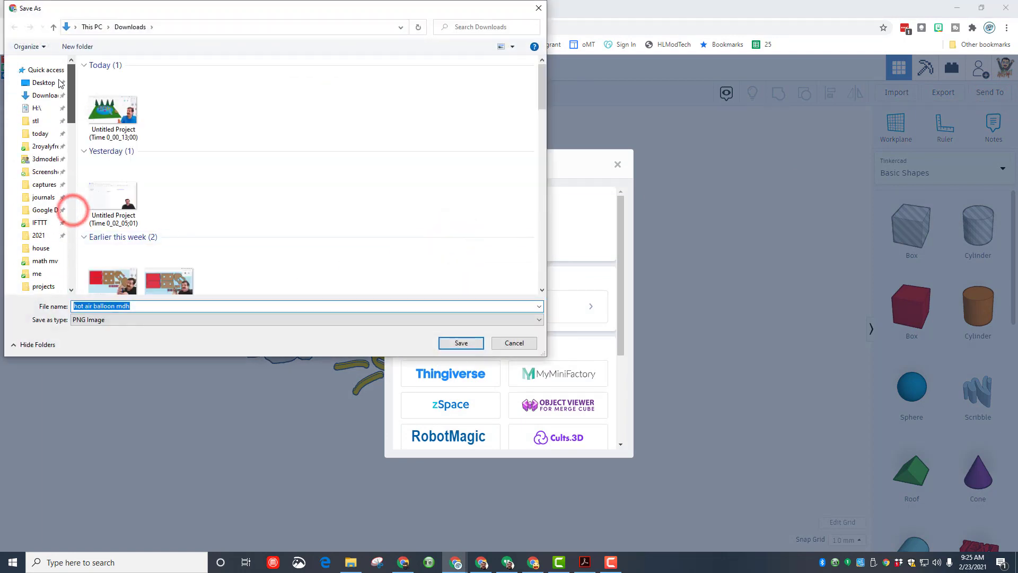
pyautogui.click(39, 96)
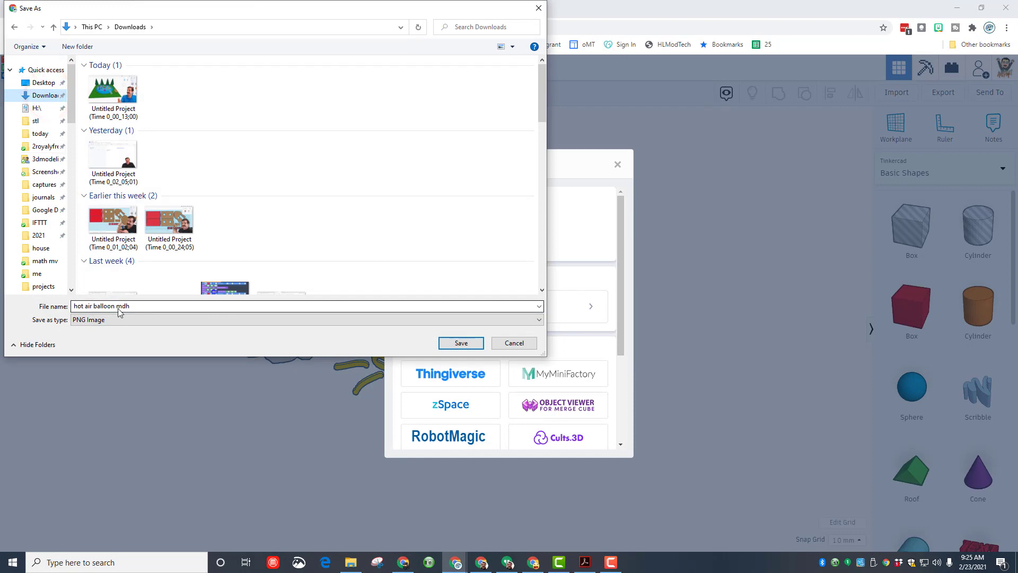
pyautogui.click(138, 306)
pyautogui.click(138, 306)
pyautogui.write('2')
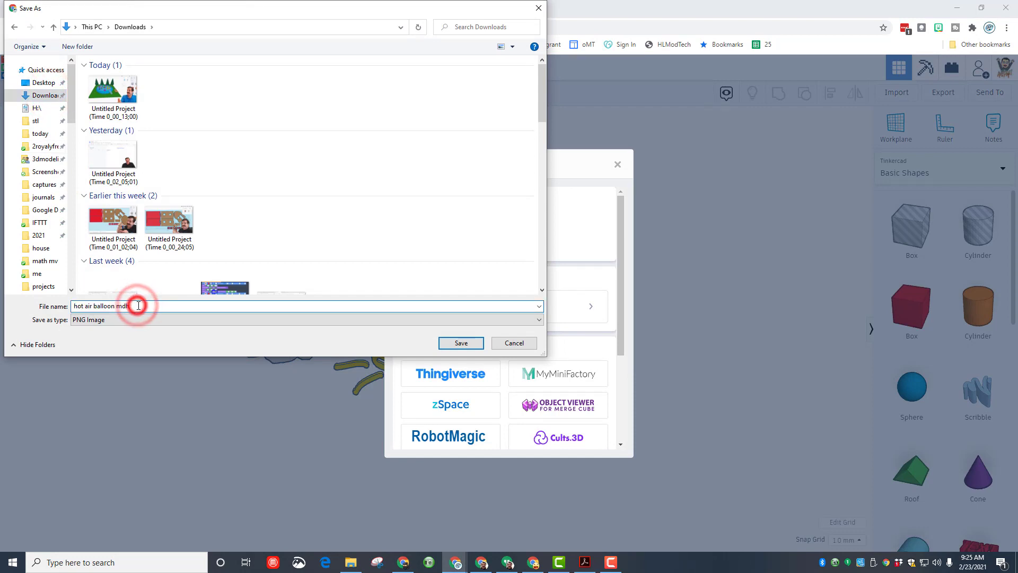
pyautogui.click(453, 345)
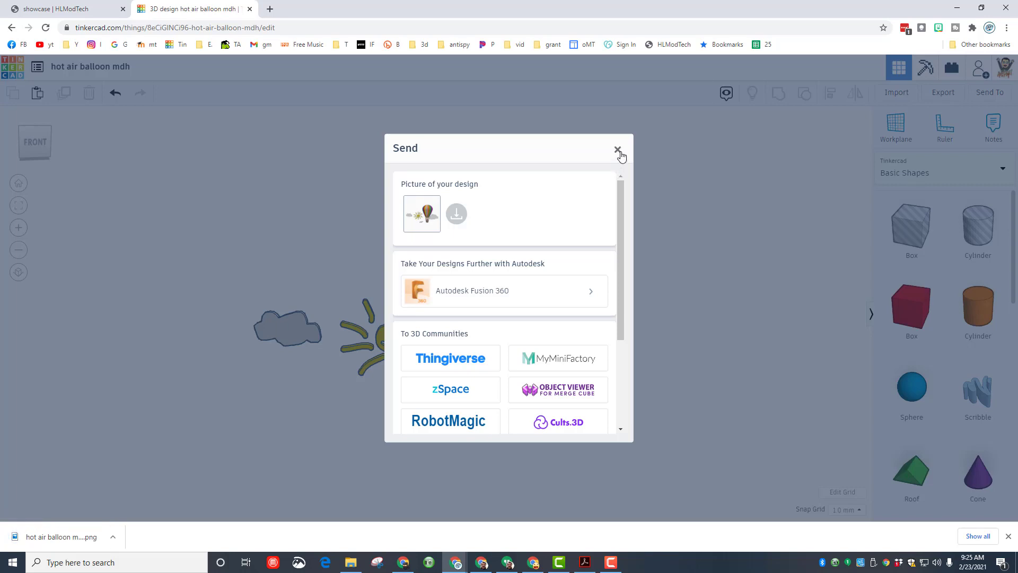
pyautogui.click(618, 150)
# Open the Pixlr X photo editor in a new browser tab
pyautogui.click(269, 15)
pyautogui.click(256, 28)
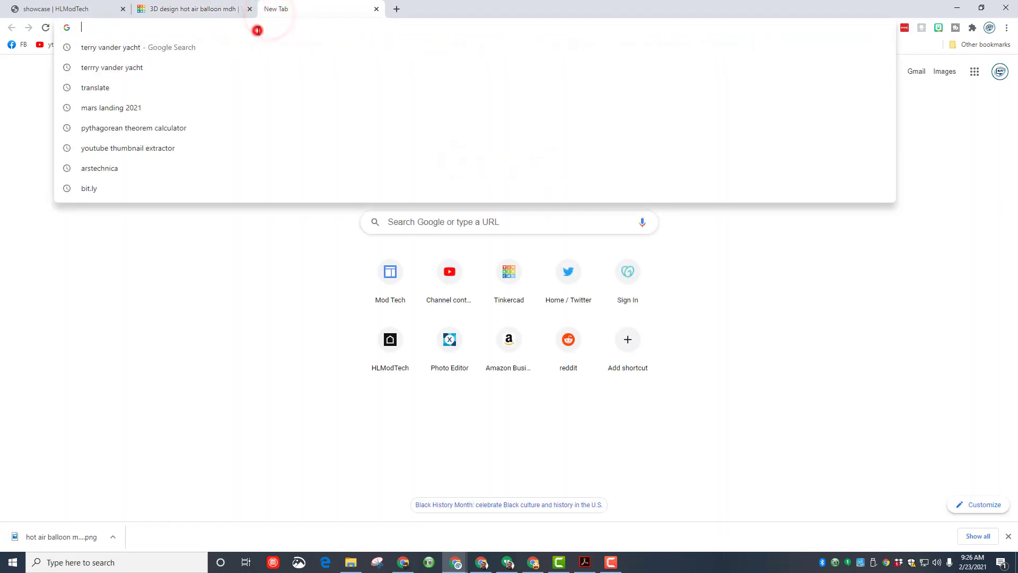
pyautogui.write('pixlr')
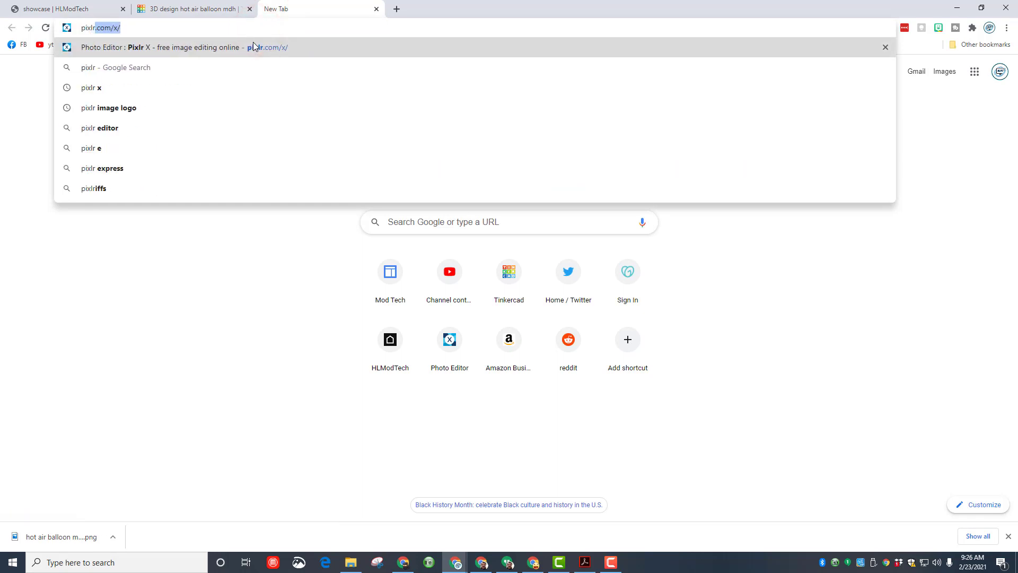
pyautogui.click(254, 47)
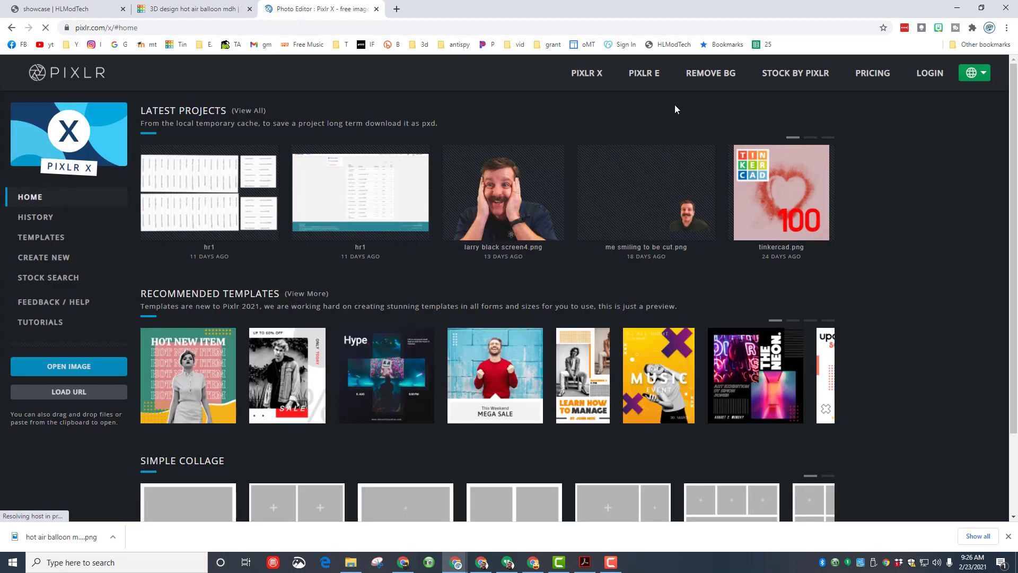
# Create a new blank 1920 x 1080 image named "balloon mdh" without a background
pyautogui.click(33, 260)
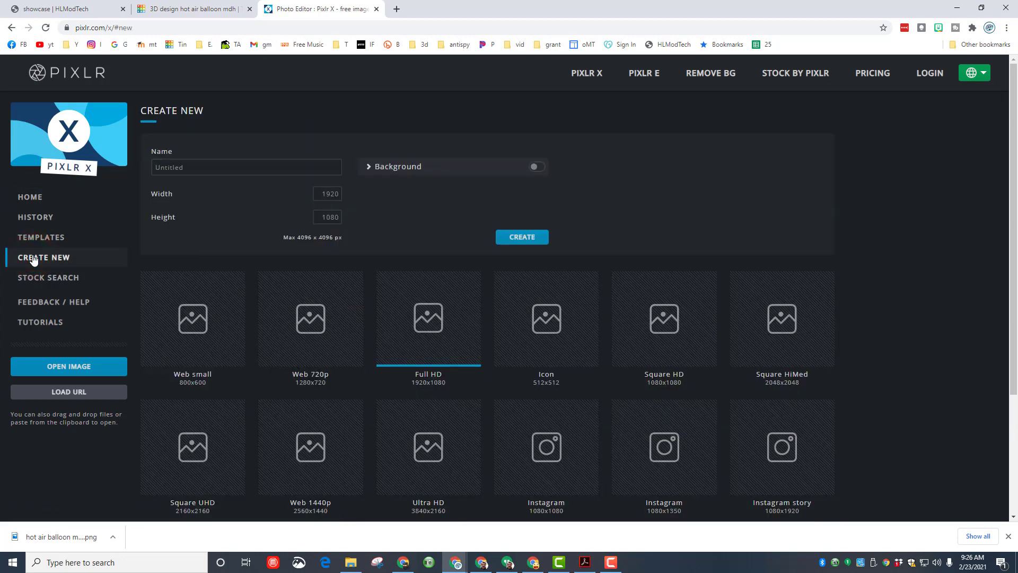
pyautogui.click(46, 197)
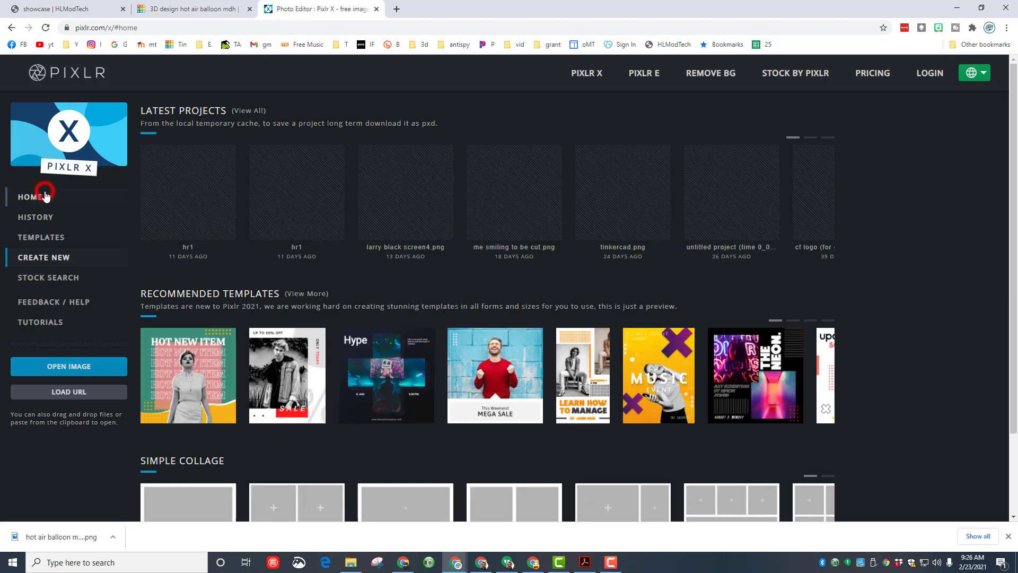
pyautogui.click(45, 257)
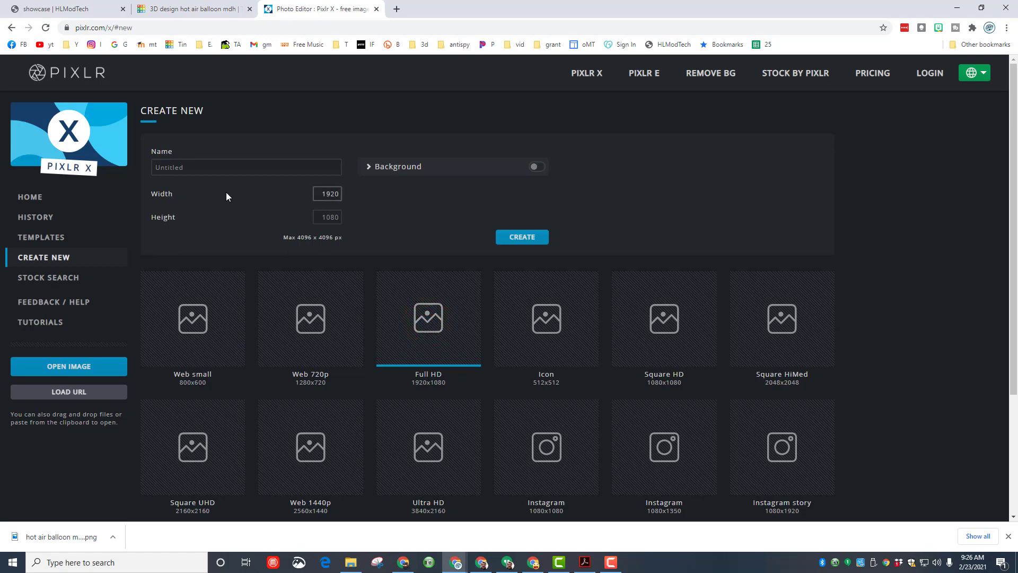
pyautogui.click(217, 159)
pyautogui.moveTo(133, 171); pyautogui.dragTo(101, 166)
pyautogui.write('baloon')
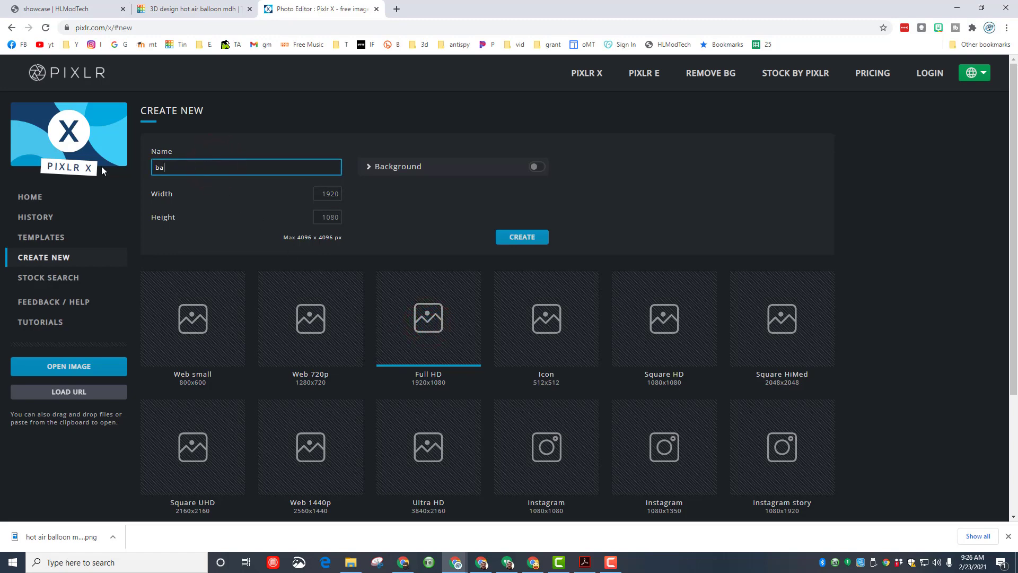
pyautogui.press('BackSpace')
pyautogui.press('BackSpace')
pyautogui.write('loon mdh')
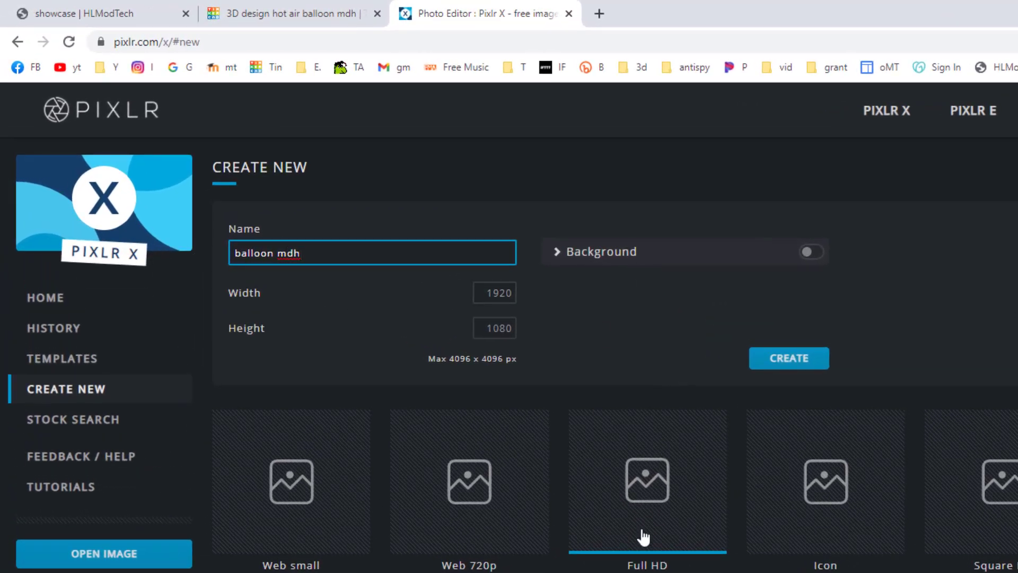
pyautogui.click(794, 371)
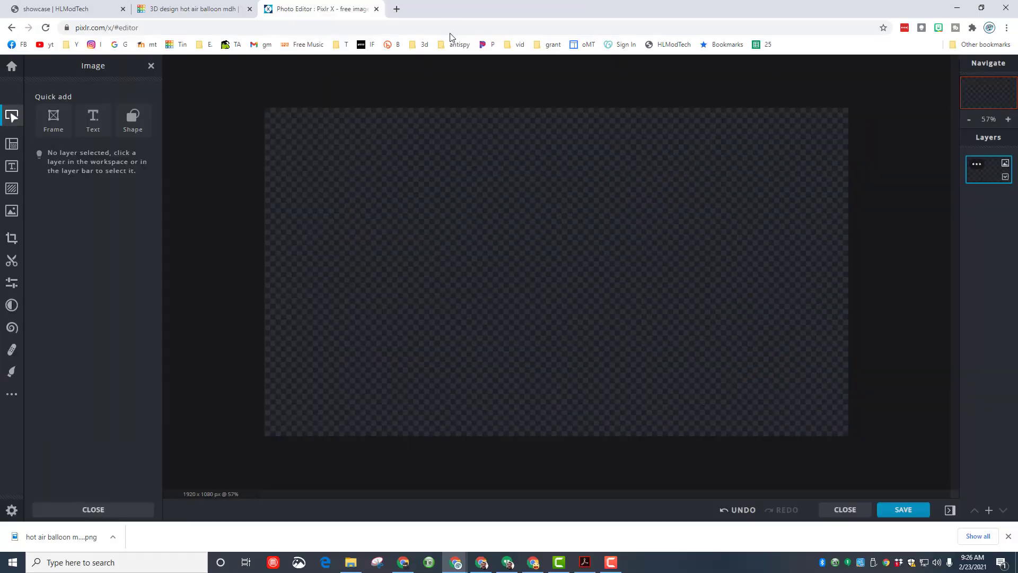
# Search Google Images for mountains in a new browser tab
pyautogui.click(397, 10)
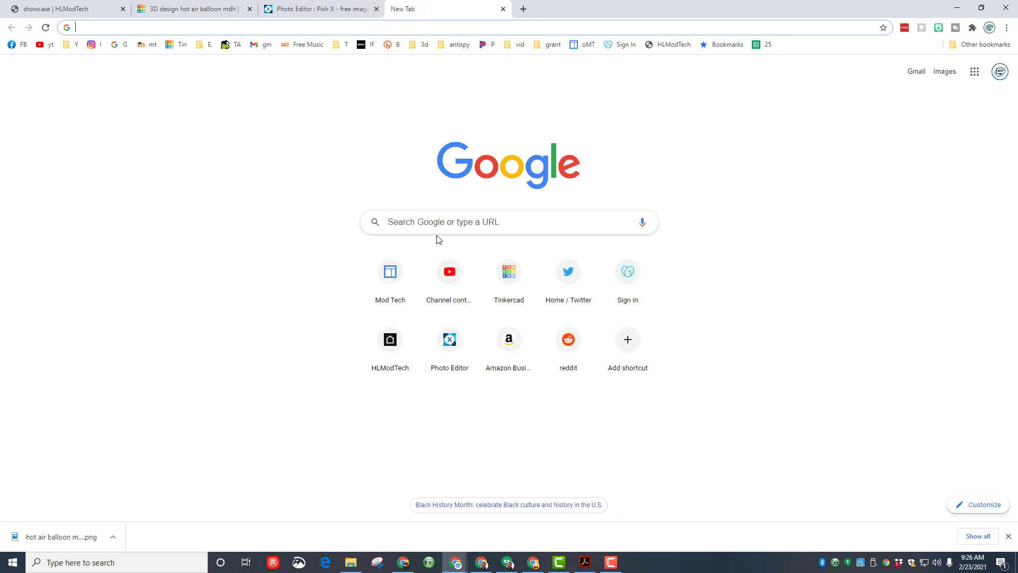
pyautogui.click(397, 223)
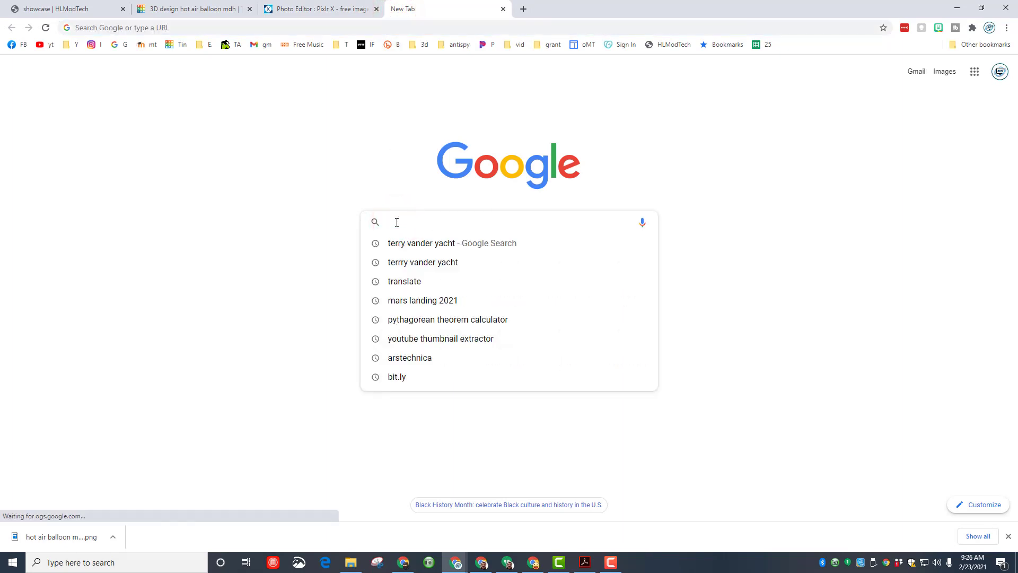
pyautogui.write('moutnains')
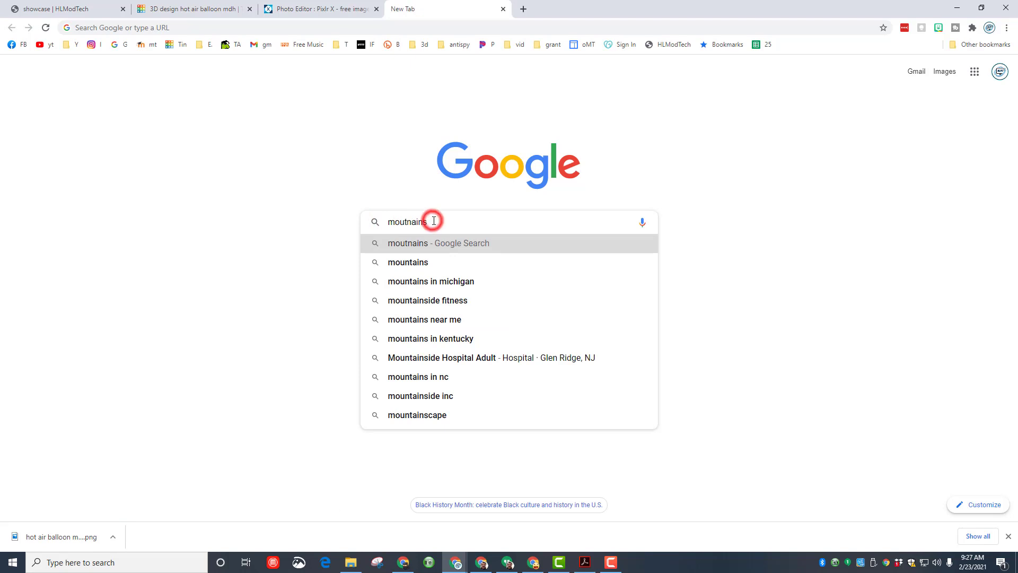
pyautogui.press('Return')
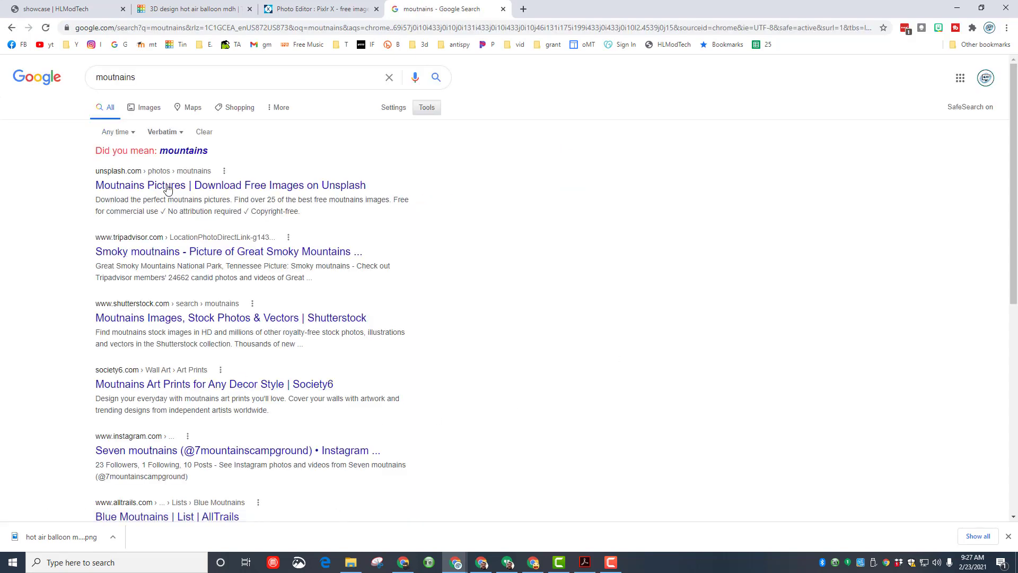
pyautogui.click(153, 109)
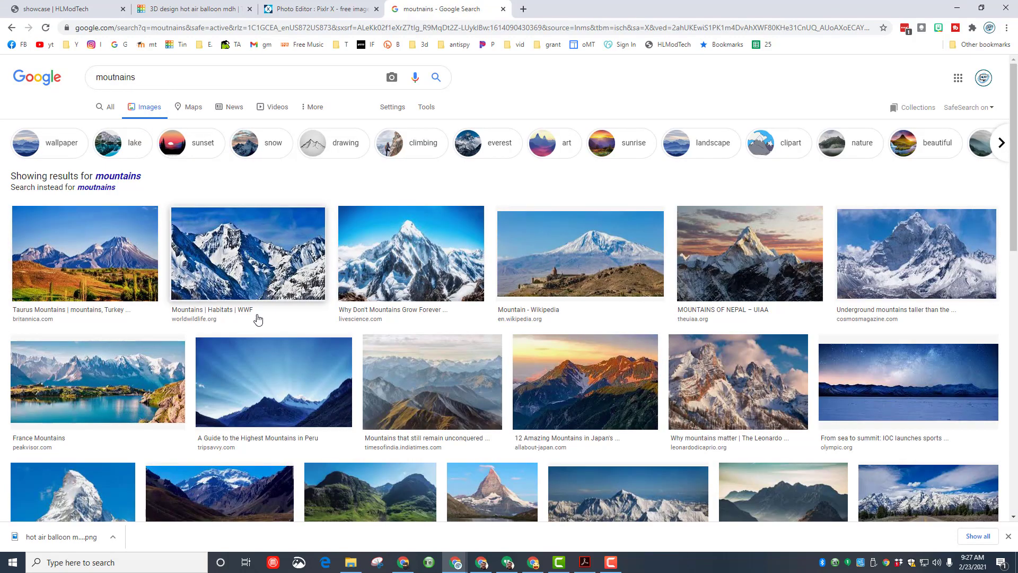
# Copy the starry-sky mountain panorama from olympic.org and paste it into the blank Pixlr canvas
pyautogui.click(905, 393)
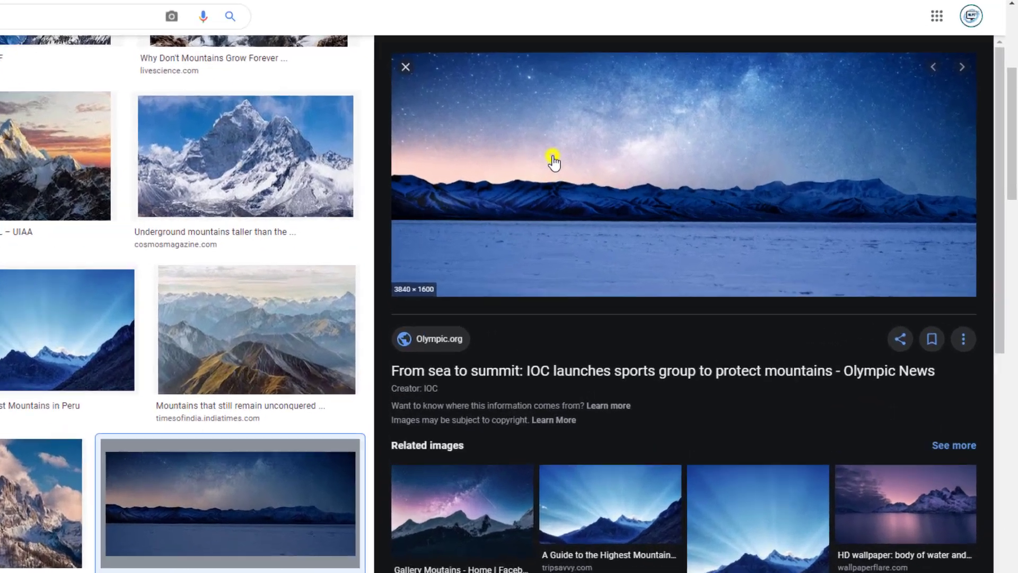
pyautogui.rightClick(672, 175)
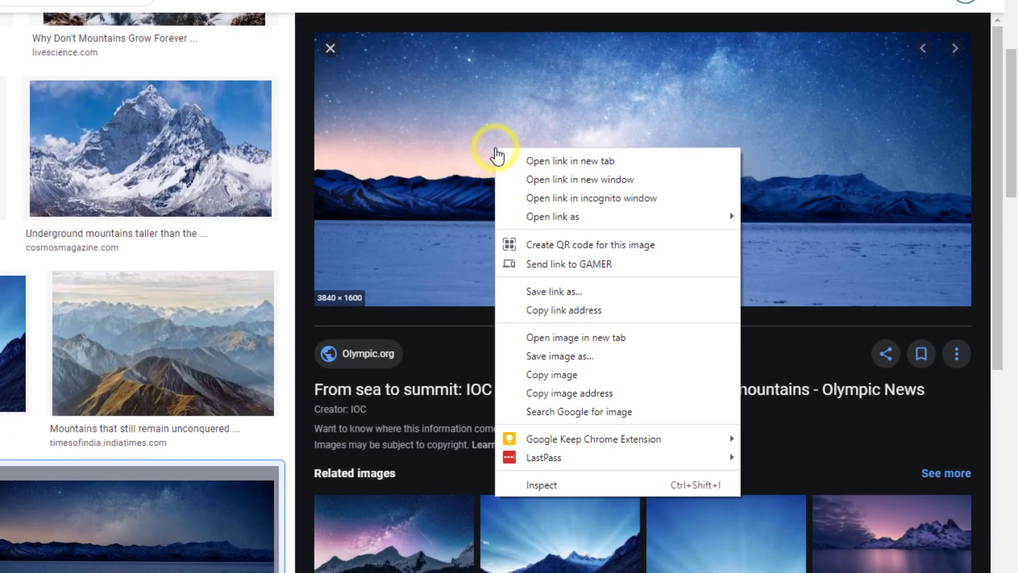
pyautogui.click(572, 378)
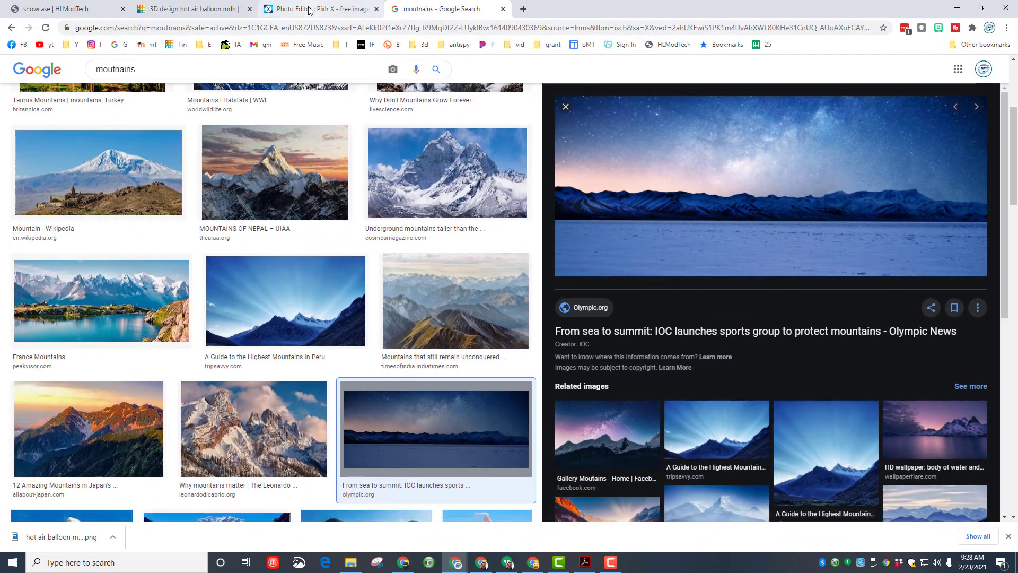
pyautogui.click(307, 8)
pyautogui.click(403, 288)
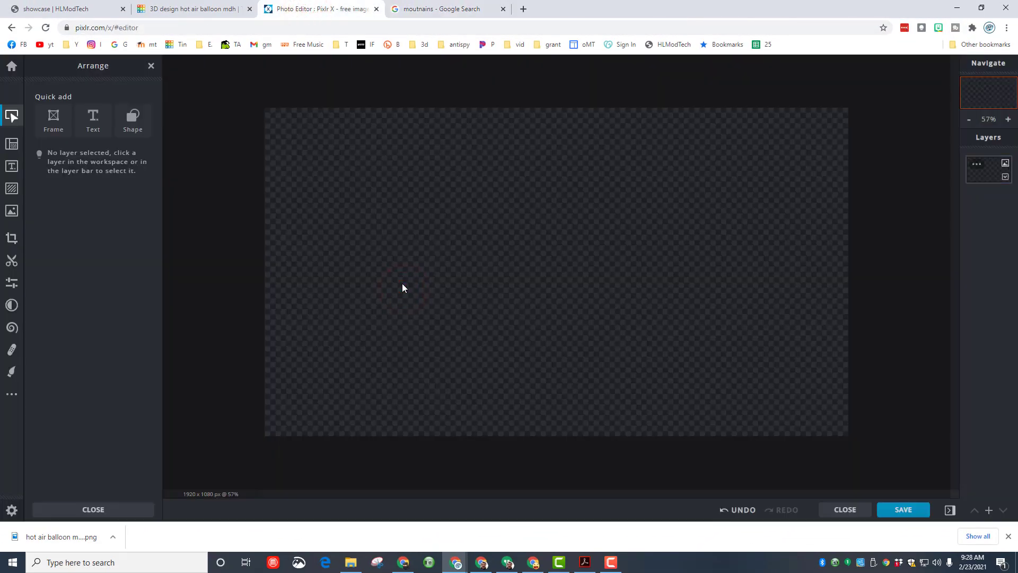
pyautogui.hotkey('ctrl', 'v')
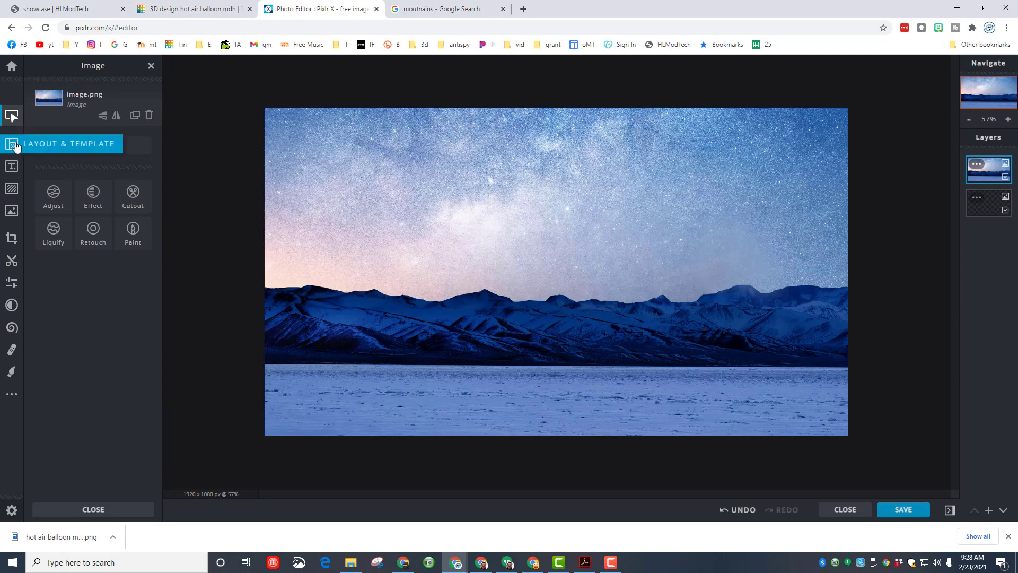
# Scale down and reposition the mountain image so it still covers the canvas, with the mountain ridge across the middle
pyautogui.click(12, 116)
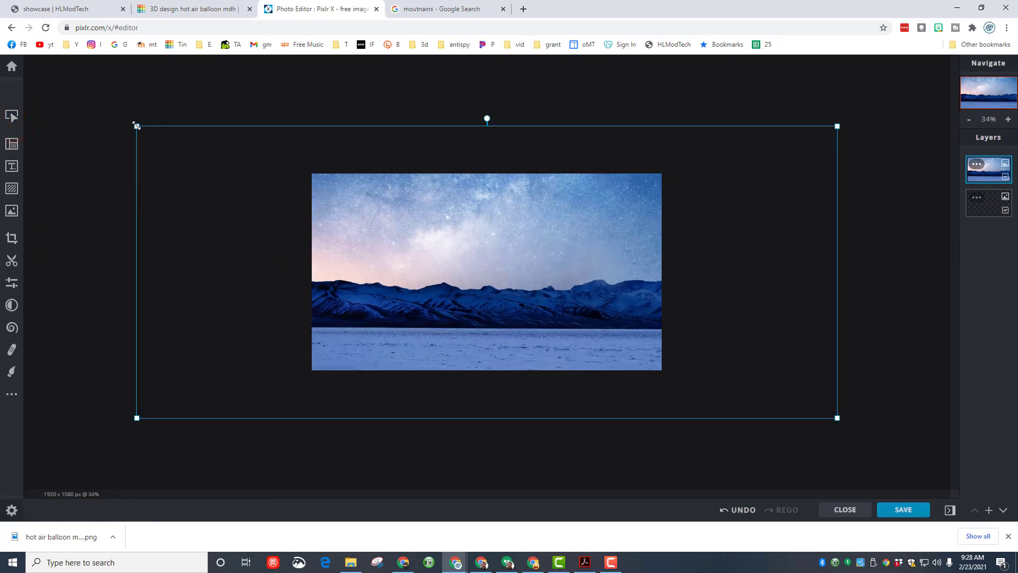
pyautogui.moveTo(136, 125); pyautogui.dragTo(284, 189)
pyautogui.moveTo(512, 318); pyautogui.dragTo(481, 285)
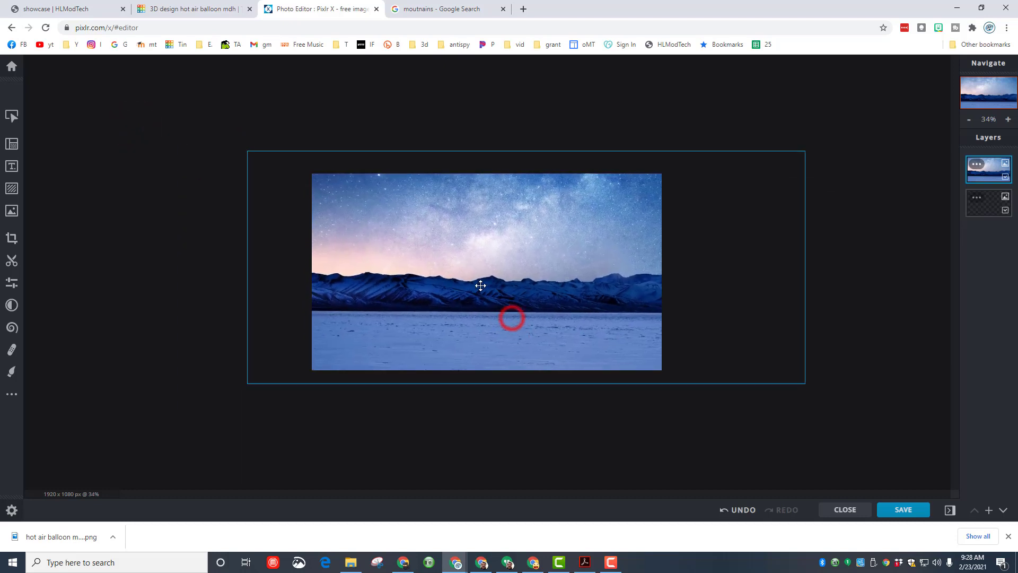
pyautogui.moveTo(552, 305); pyautogui.dragTo(532, 305)
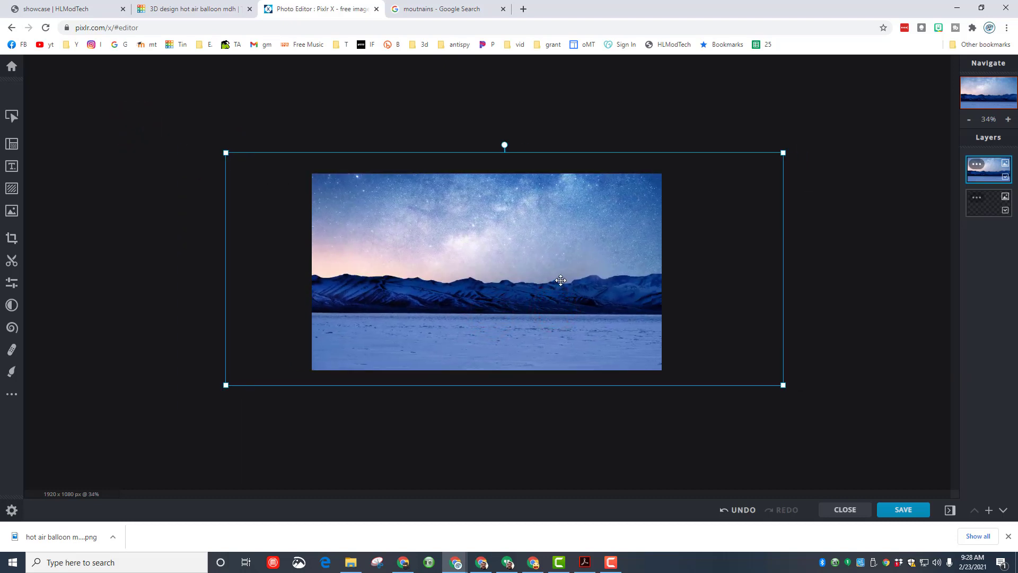
pyautogui.moveTo(225, 152); pyautogui.dragTo(192, 139)
pyautogui.moveTo(406, 273); pyautogui.dragTo(423, 287)
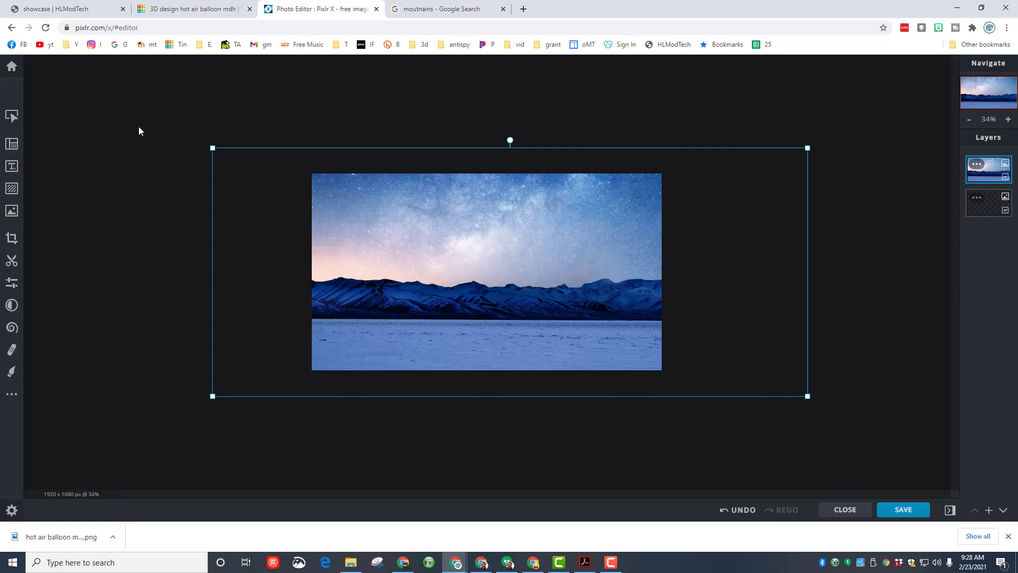
# Add the "hot air balloon mdh2" picture from the Downloads folder as a new image layer over the mountains
pyautogui.click(12, 215)
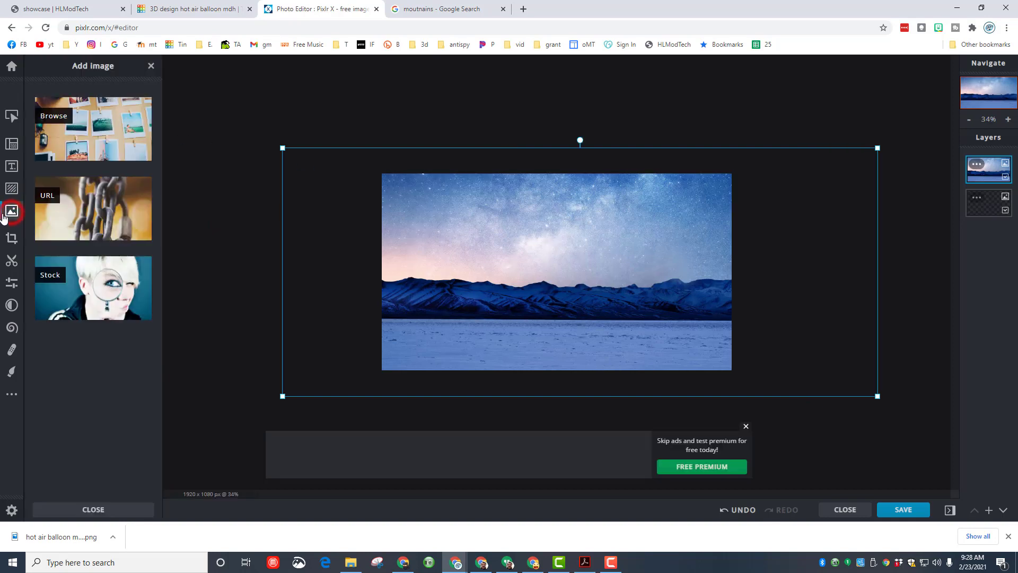
pyautogui.click(49, 116)
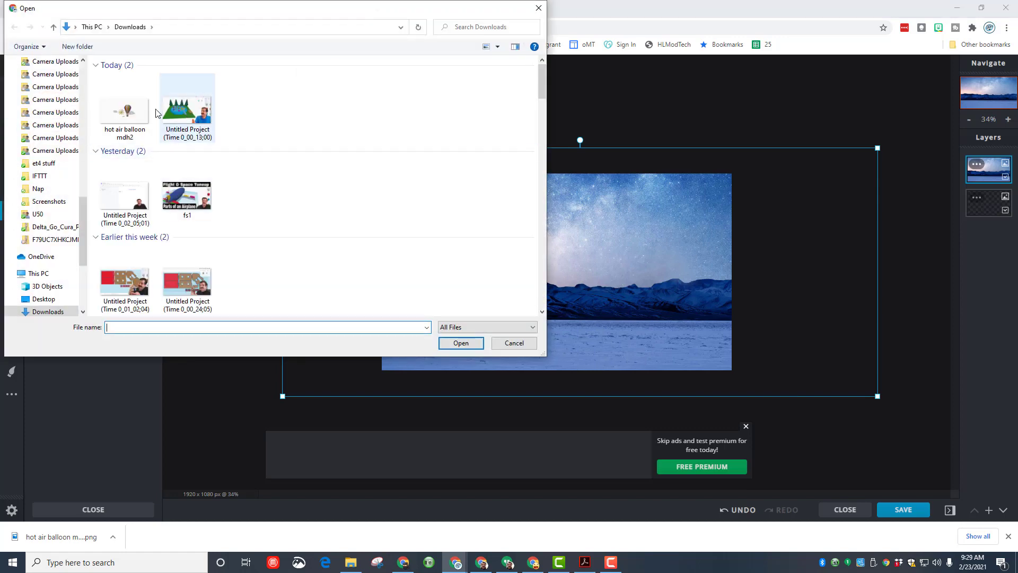
pyautogui.doubleClick(132, 113)
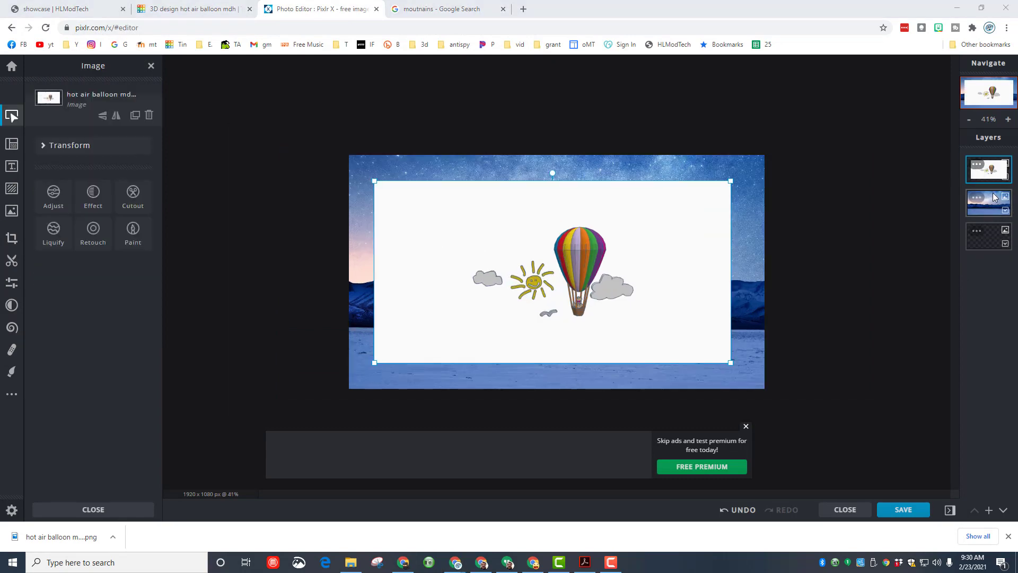
# Delete the empty Layer 1 beneath the mountain image
pyautogui.click(978, 237)
pyautogui.click(976, 232)
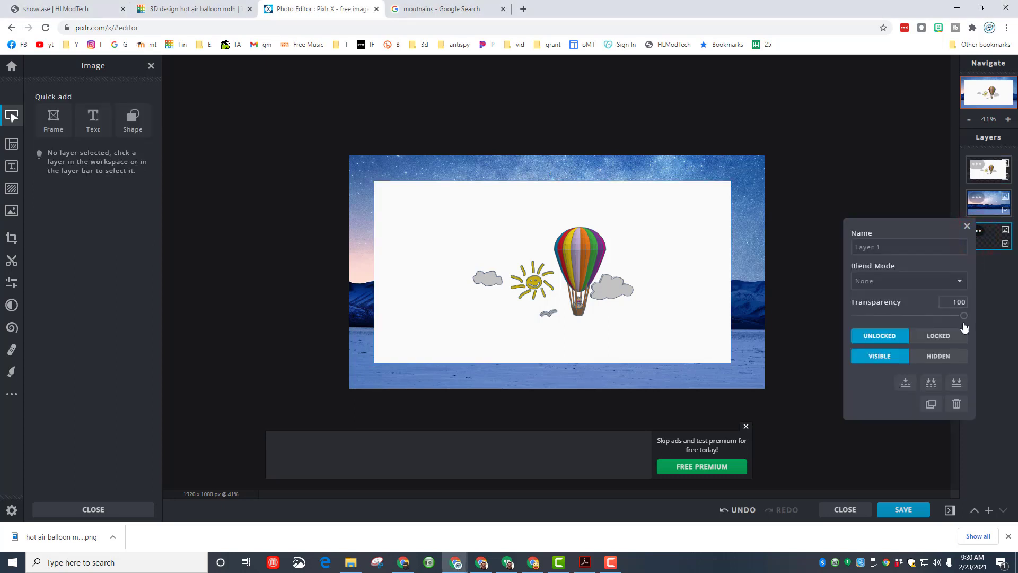
pyautogui.click(956, 404)
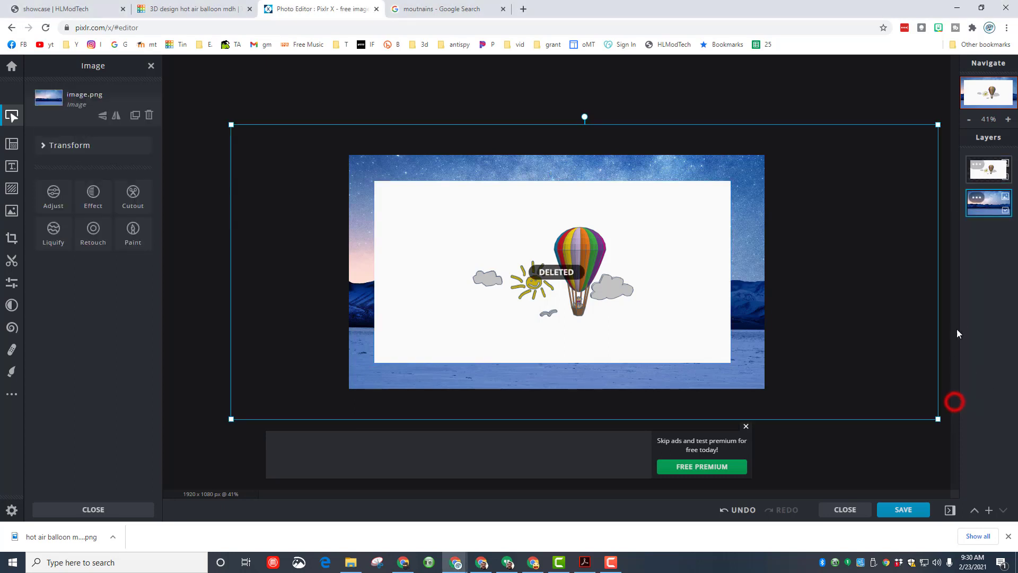
# Remove the white background around the scene on the hot air balloon layer with the Cutout magic wand at tolerance 32
pyautogui.click(983, 174)
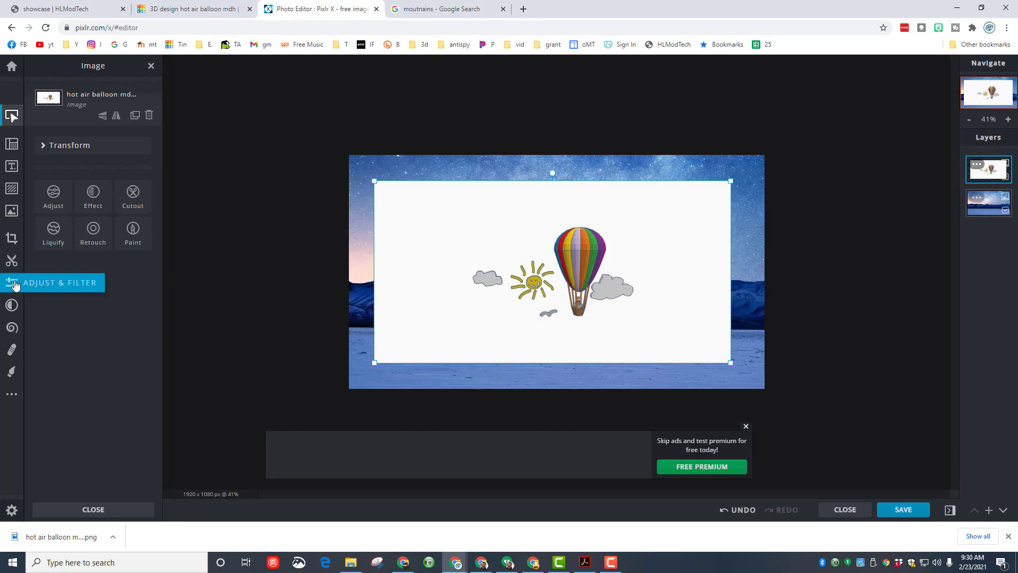
pyautogui.click(11, 260)
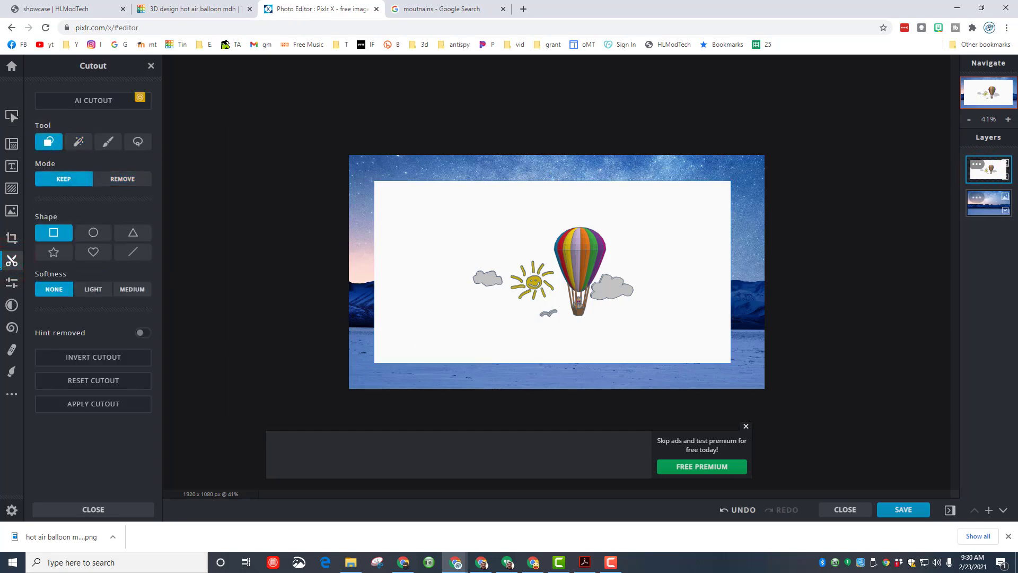
pyautogui.click(78, 142)
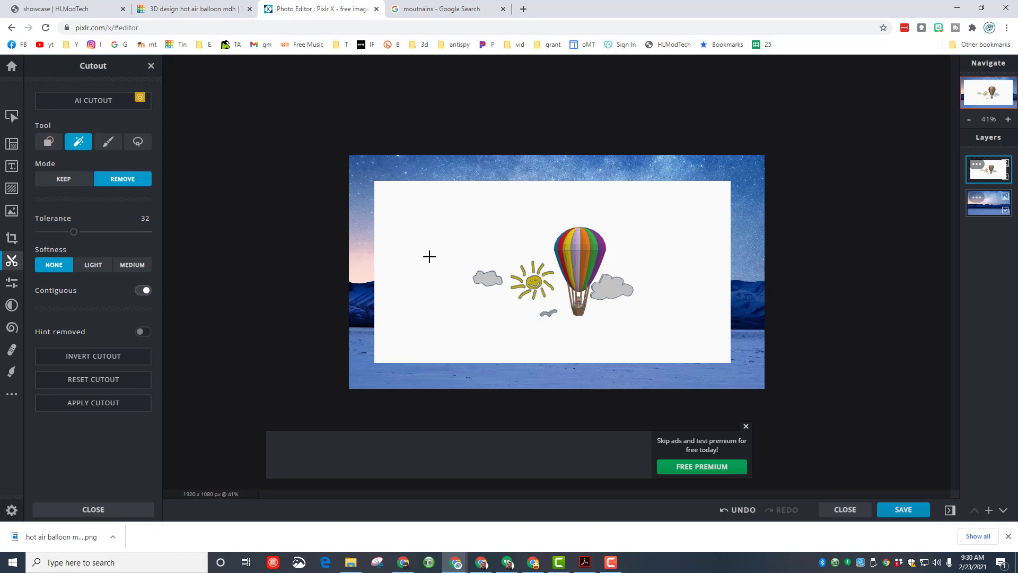
pyautogui.click(408, 251)
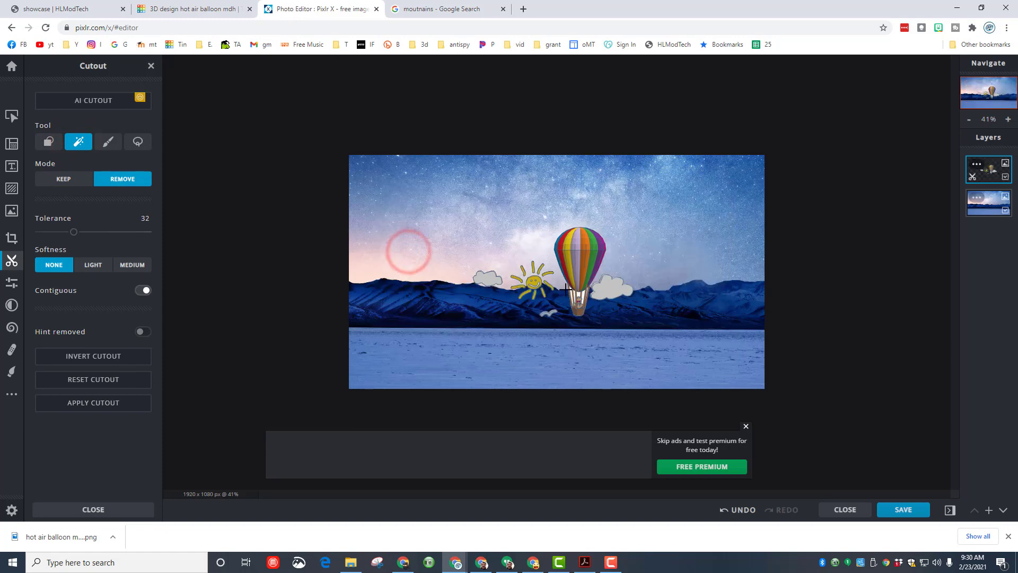
# Cut out the remaining white gaps between the balloon's basket ropes and dismiss the advertisement covering the canvas
pyautogui.scroll(3, 650, 290)
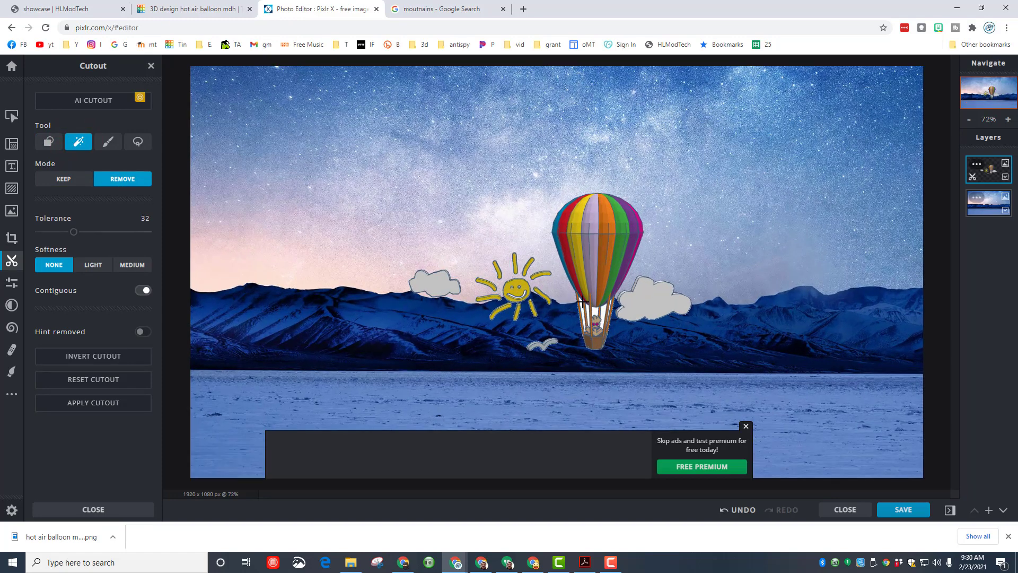
pyautogui.click(581, 305)
pyautogui.click(594, 311)
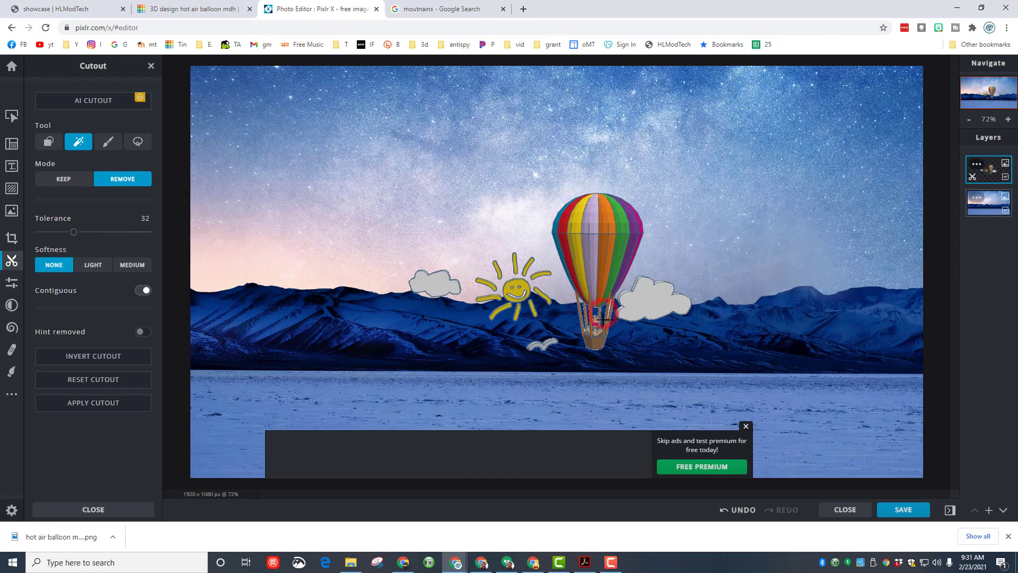
pyautogui.scroll(-2, 603, 304)
pyautogui.scroll(5, 602, 298)
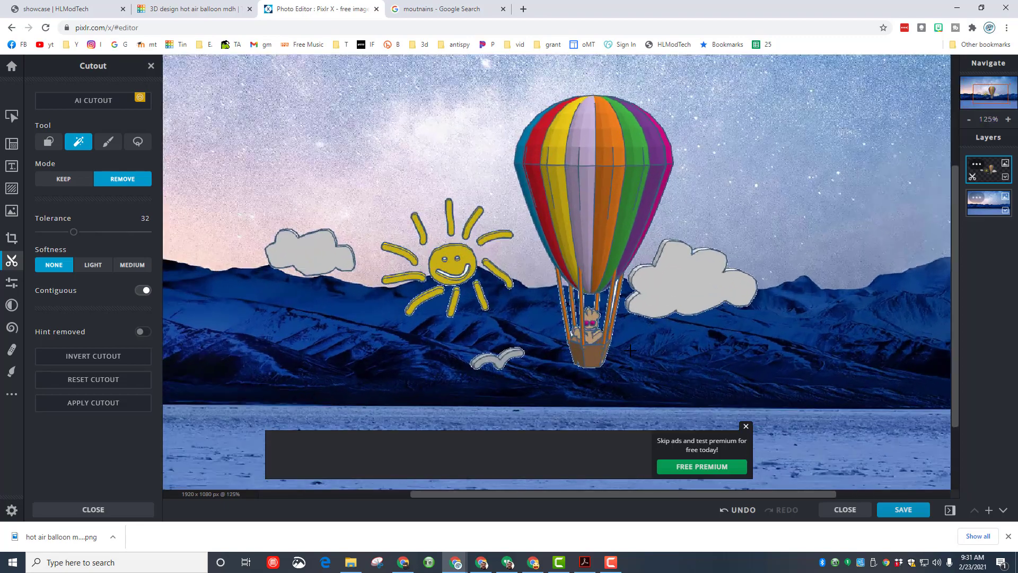
pyautogui.scroll(-5, 611, 291)
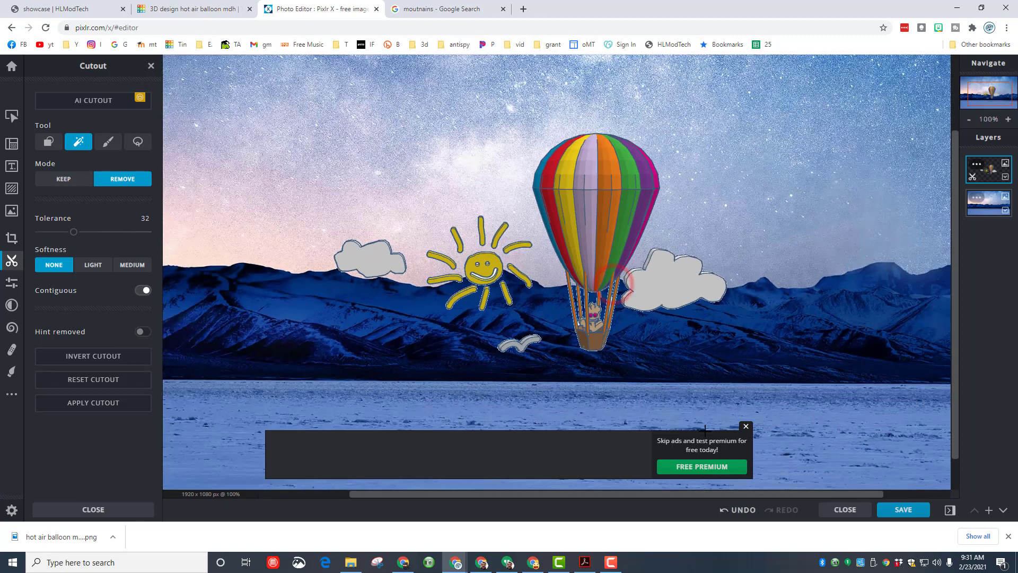
pyautogui.click(746, 426)
pyautogui.scroll(-3, 684, 377)
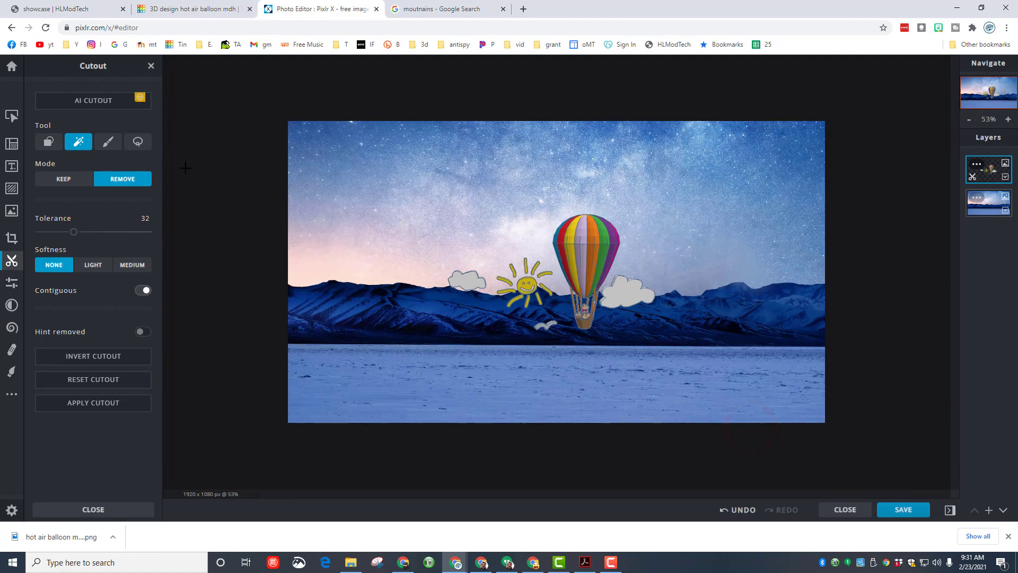
# Enlarge the balloon scene and move it up so the balloon floats in the sky above the mountain ridge
pyautogui.click(11, 114)
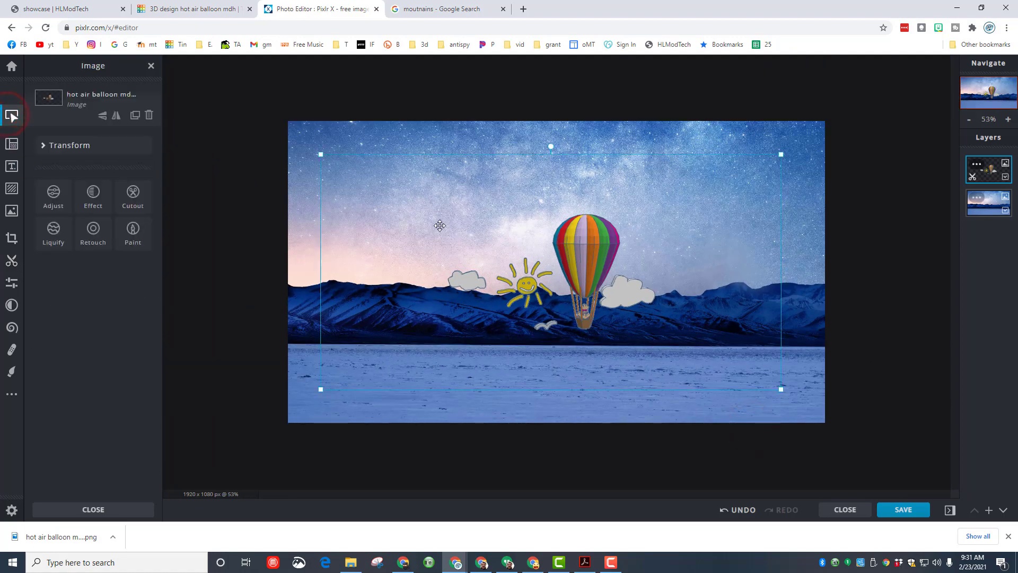
pyautogui.moveTo(316, 150); pyautogui.dragTo(139, 34)
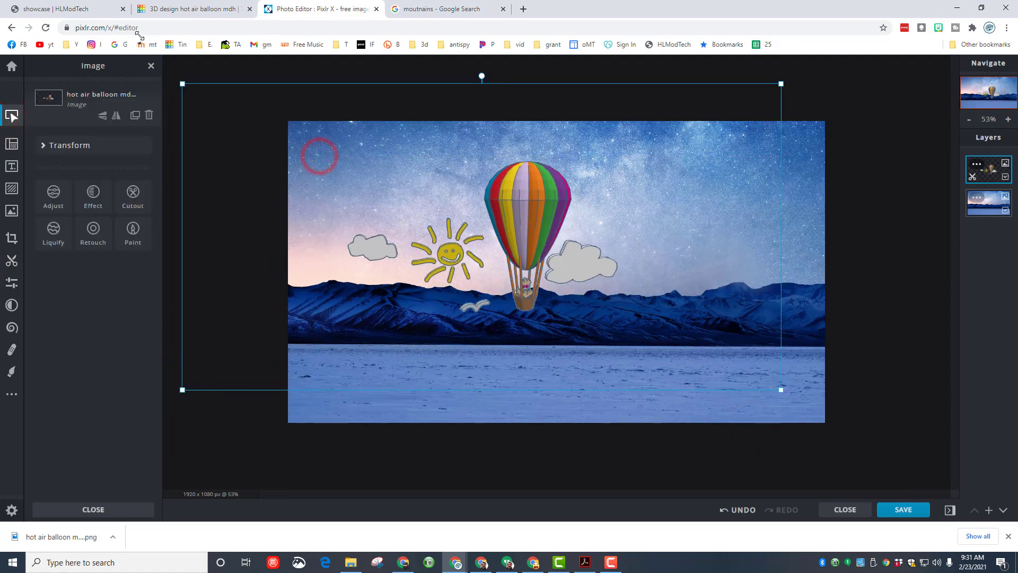
pyautogui.moveTo(781, 390); pyautogui.dragTo(870, 435)
pyautogui.moveTo(576, 261); pyautogui.dragTo(500, 215)
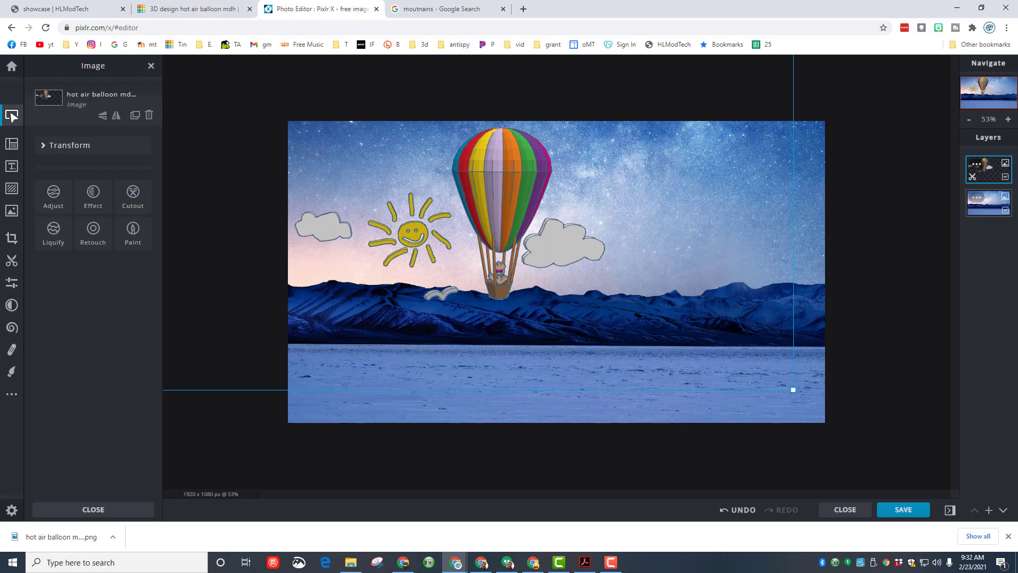
# Duplicate the hot air balloon layer and move the copy down and to the right of the original
pyautogui.click(978, 166)
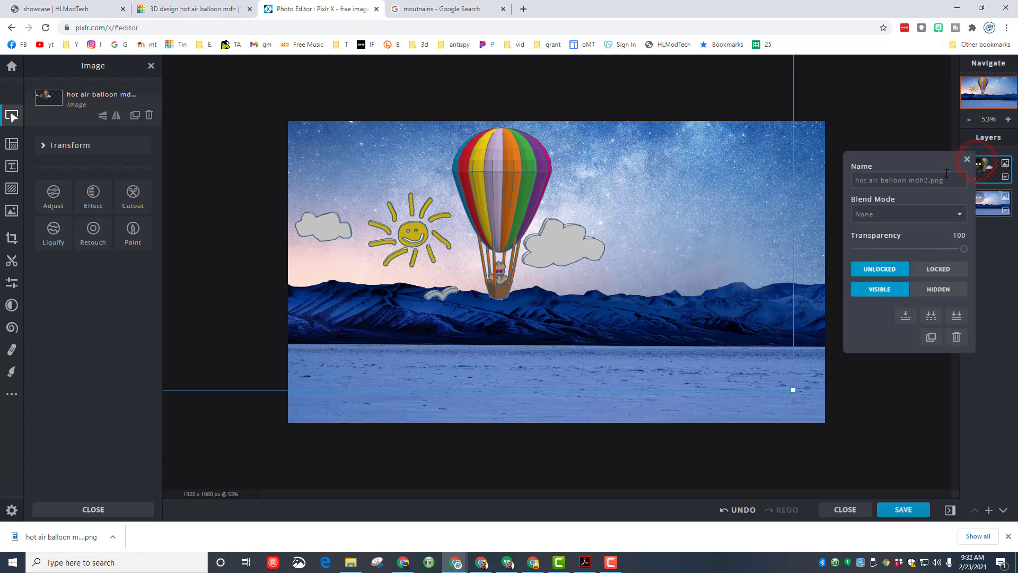
pyautogui.click(931, 339)
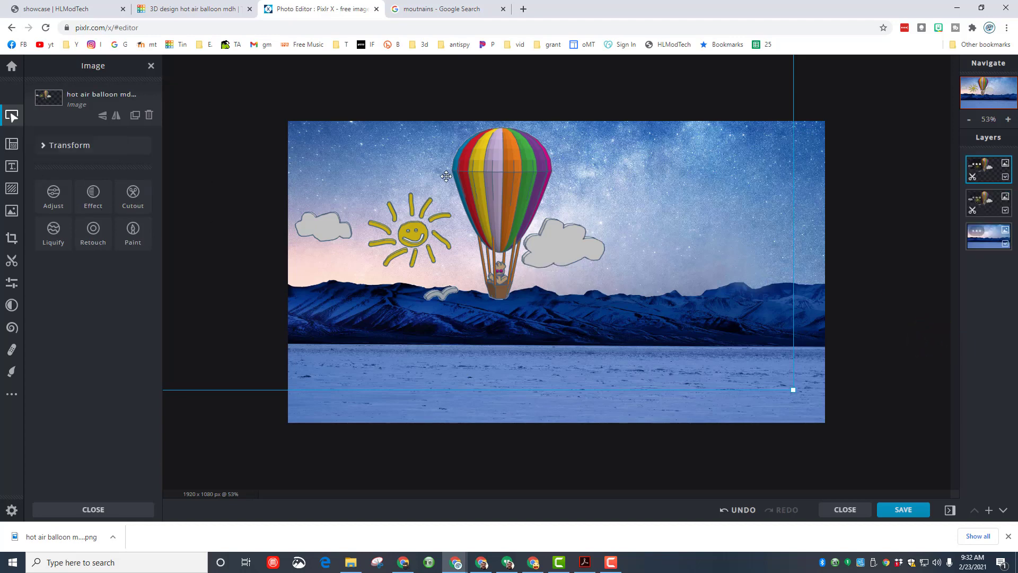
pyautogui.moveTo(446, 176); pyautogui.dragTo(651, 303)
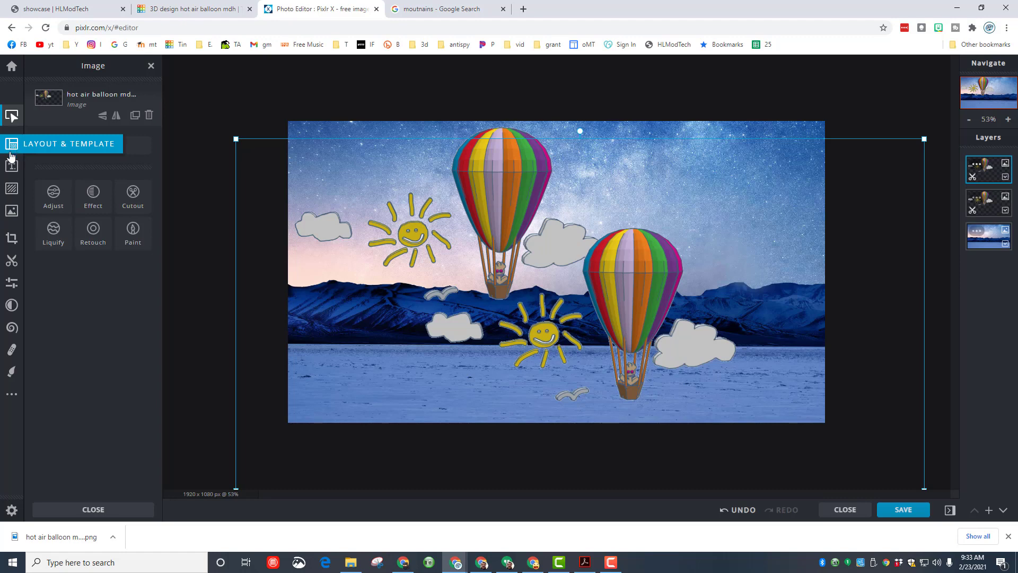
# Erase the upper part of the duplicated balloon and part of its sun with a 158 px Cutout brush in Remove mode
pyautogui.click(7, 260)
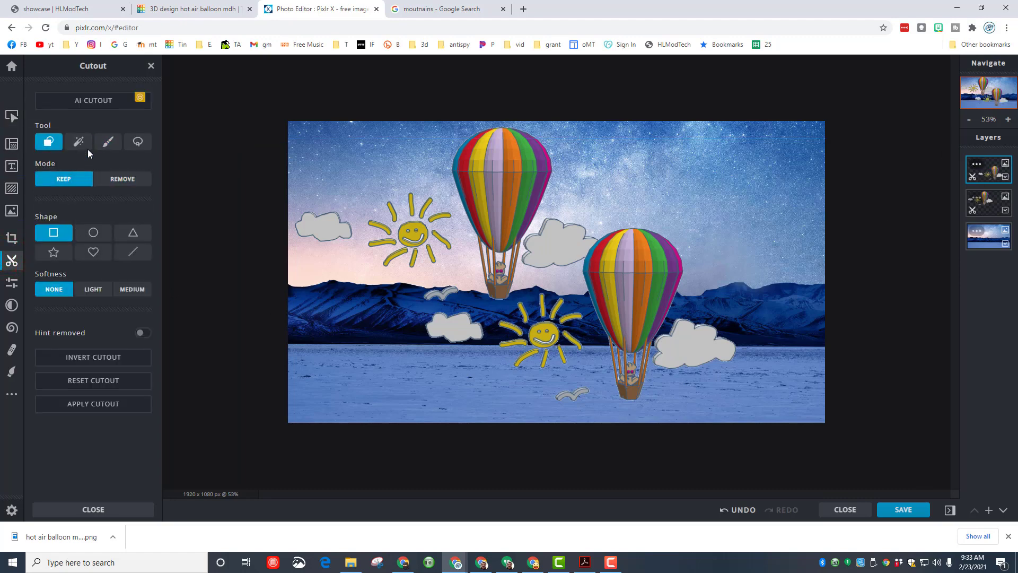
pyautogui.click(104, 146)
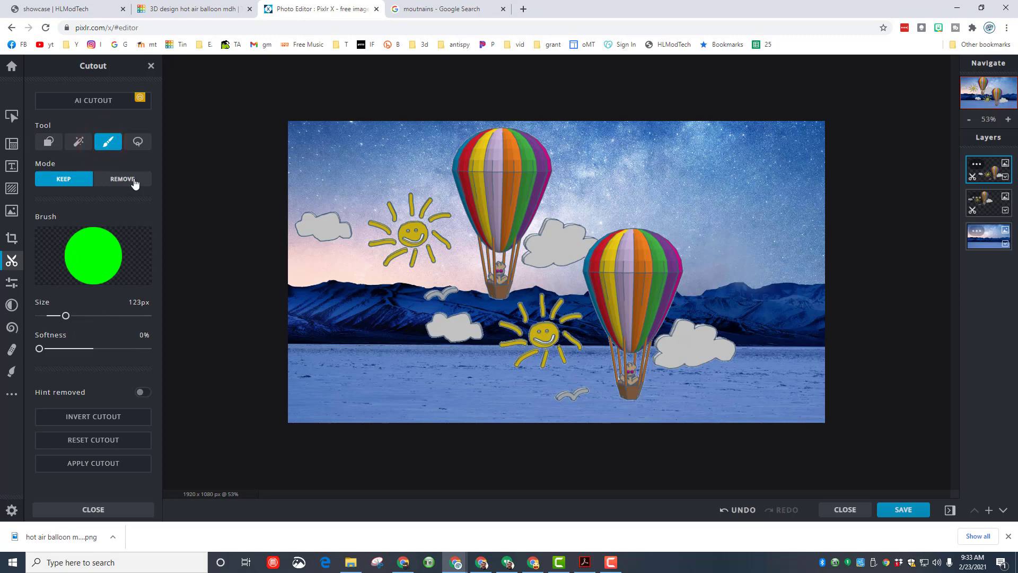
pyautogui.click(134, 180)
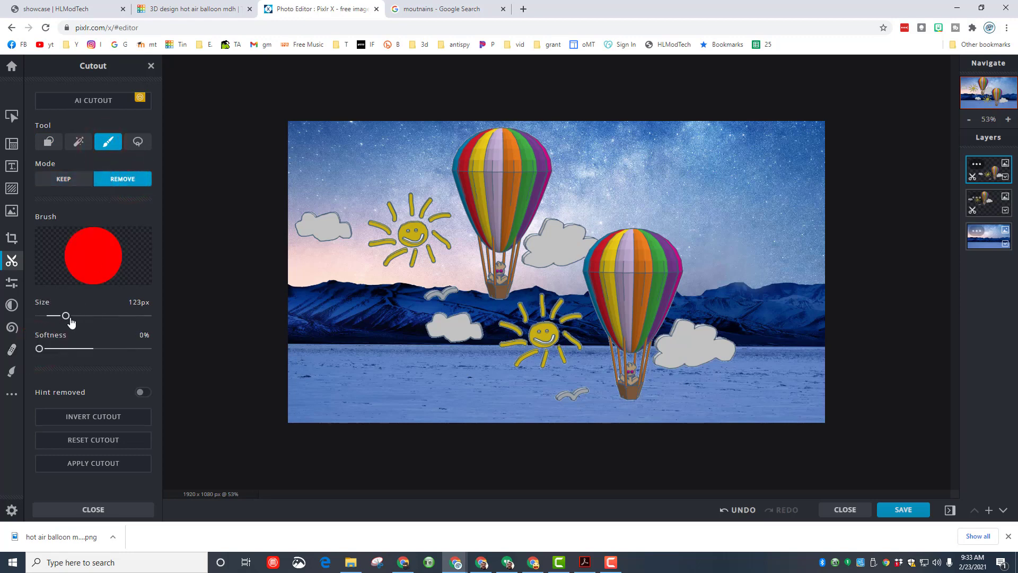
pyautogui.moveTo(69, 317); pyautogui.dragTo(73, 316)
pyautogui.moveTo(697, 268)
pyautogui.mouseDown()
pyautogui.moveTo(686, 258)
pyautogui.moveTo(617, 279)
pyautogui.moveTo(621, 287)
pyautogui.mouseUp()
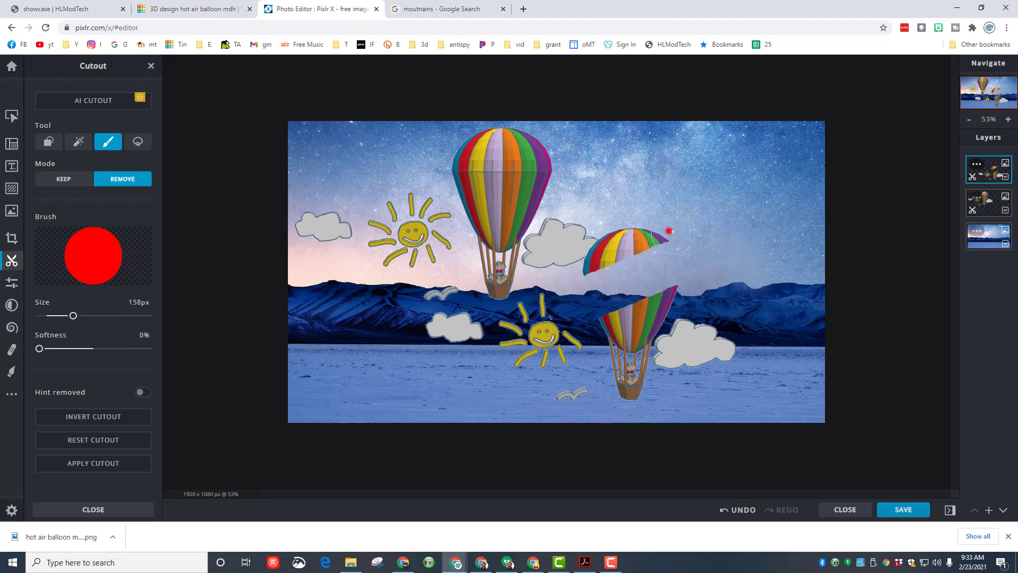
pyautogui.moveTo(672, 232); pyautogui.dragTo(466, 302)
pyautogui.moveTo(607, 263); pyautogui.dragTo(519, 324)
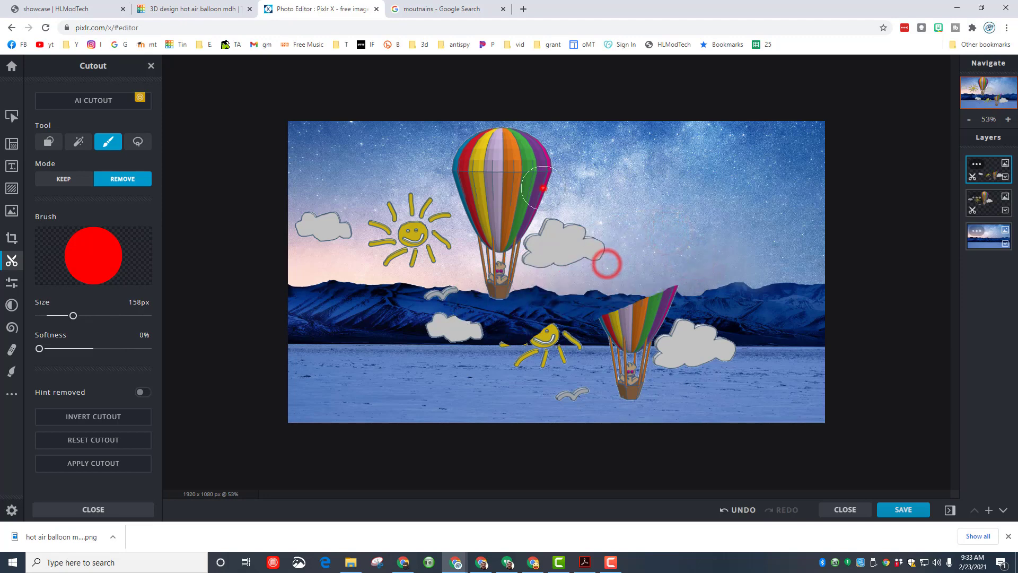
pyautogui.moveTo(543, 187)
pyautogui.mouseDown()
pyautogui.moveTo(489, 191)
pyautogui.moveTo(542, 201)
pyautogui.mouseUp()
pyautogui.click(503, 176)
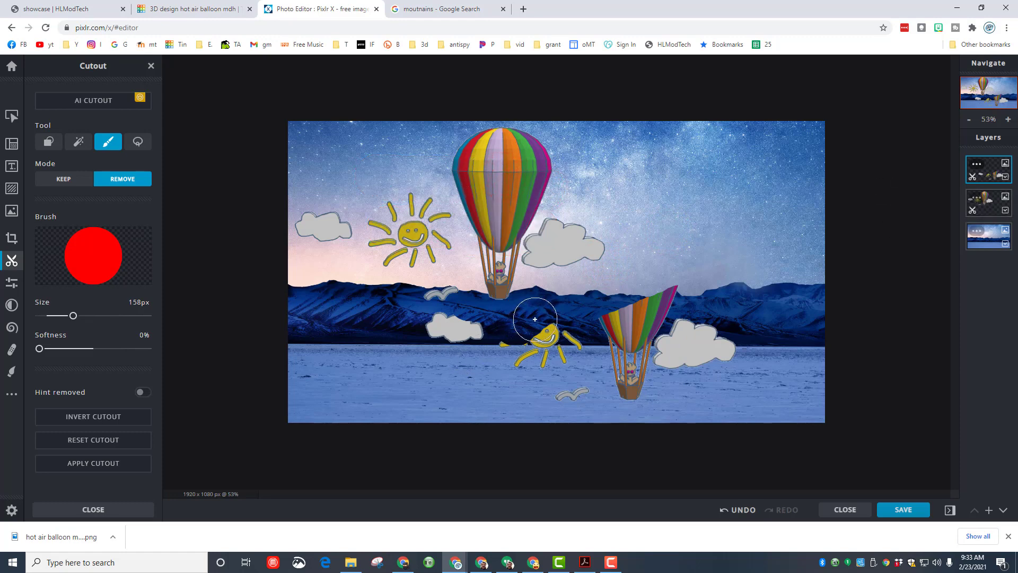
# Brush away the rest of the duplicated sun, the small cloud, the bird and the balloon's left edge
pyautogui.moveTo(539, 313)
pyautogui.mouseDown()
pyautogui.moveTo(546, 339)
pyautogui.moveTo(541, 318)
pyautogui.mouseUp()
pyautogui.moveTo(600, 295)
pyautogui.mouseDown()
pyautogui.moveTo(602, 389)
pyautogui.moveTo(565, 379)
pyautogui.mouseUp()
pyautogui.moveTo(543, 350); pyautogui.dragTo(517, 380)
pyautogui.moveTo(509, 345); pyautogui.dragTo(406, 310)
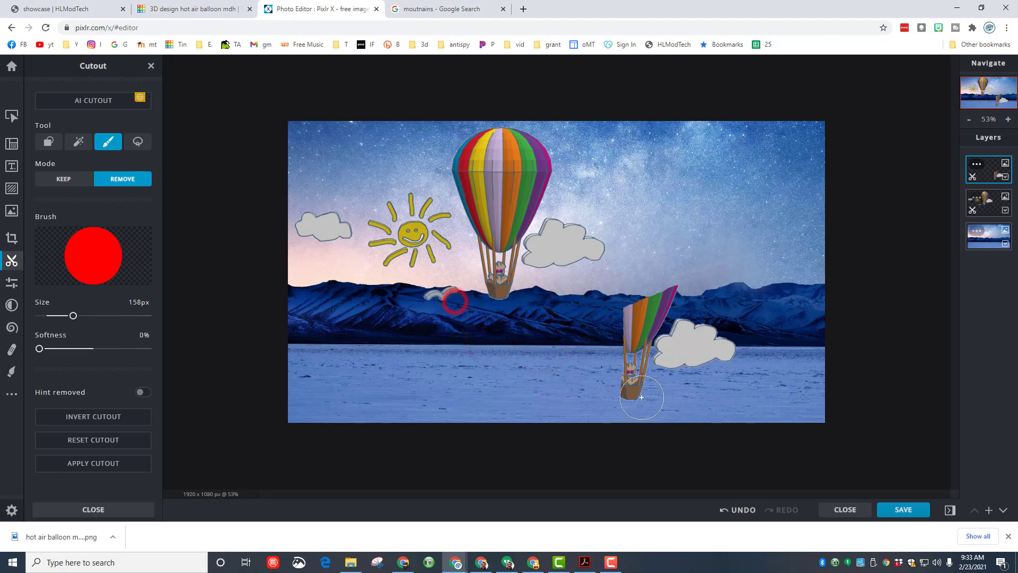
# Erase the remaining duplicated balloon and basket, undoing the dab that clips the cloud, so only the large cloud is kept
pyautogui.scroll(1, 622, 332)
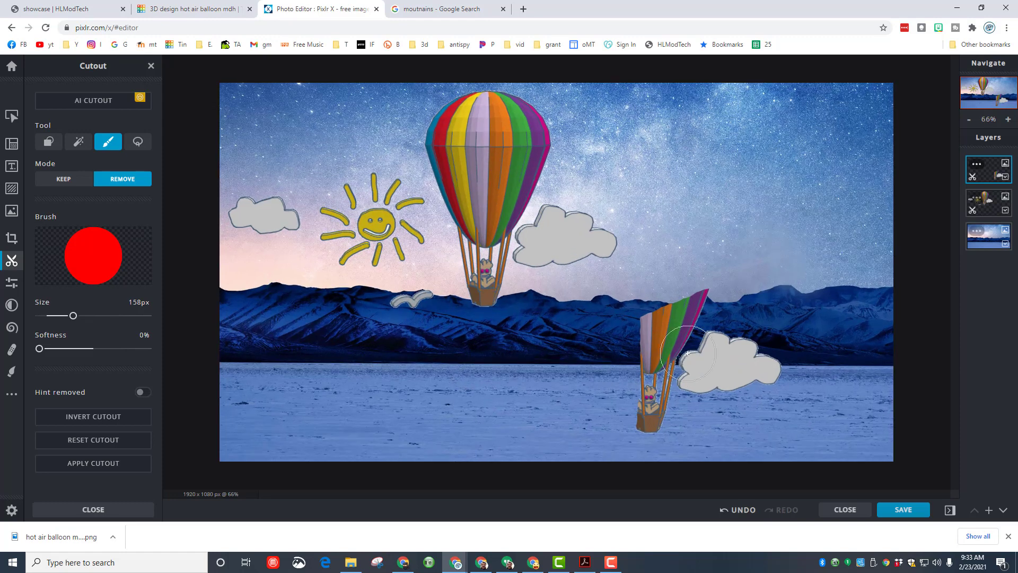
pyautogui.click(695, 297)
pyautogui.click(653, 315)
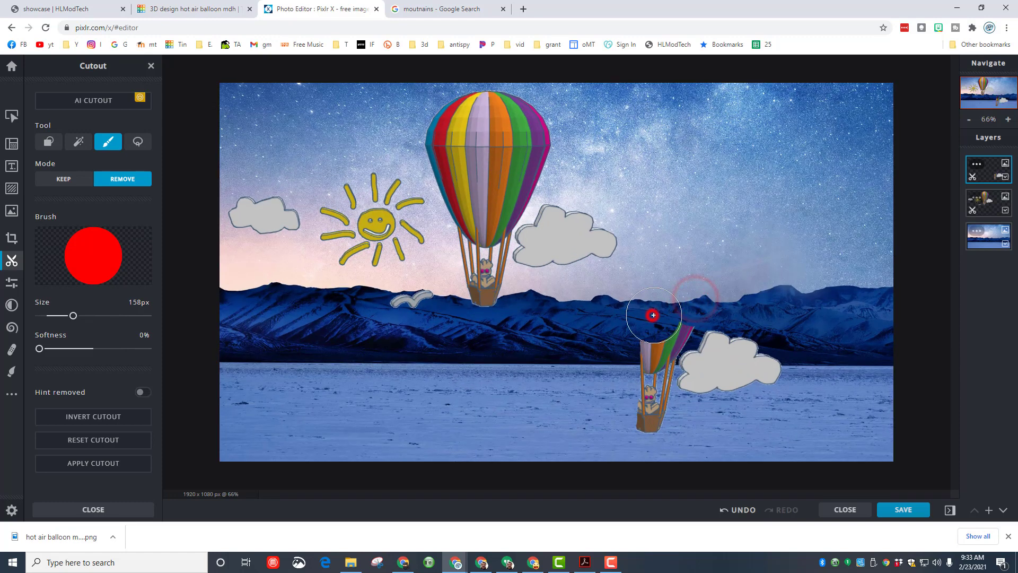
pyautogui.click(673, 322)
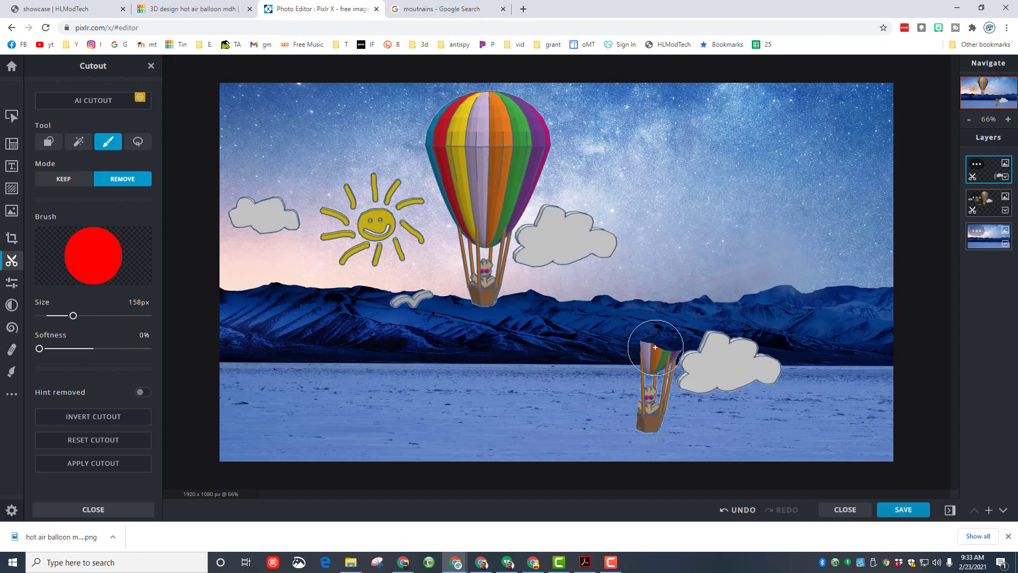
pyautogui.click(663, 355)
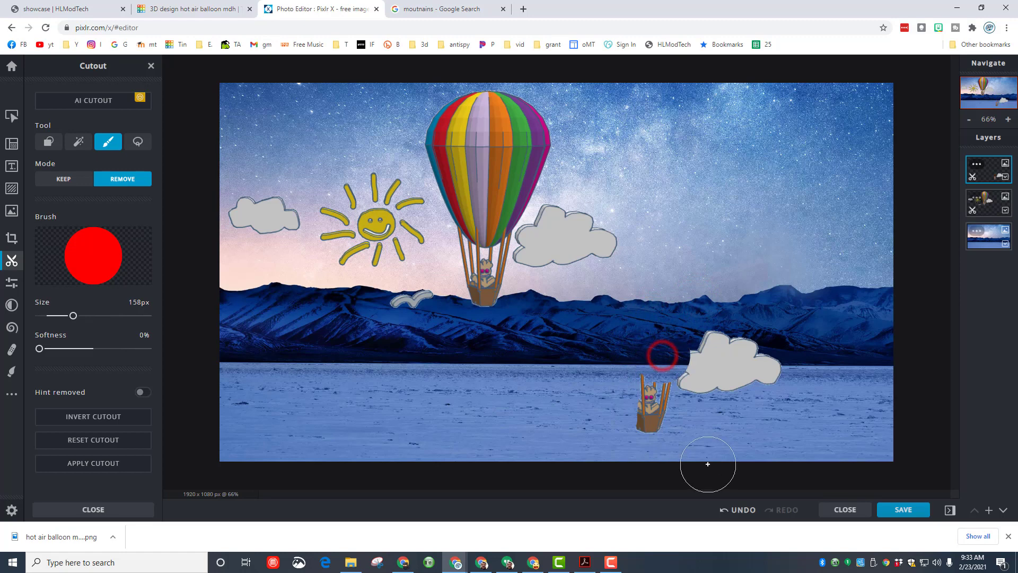
pyautogui.click(741, 512)
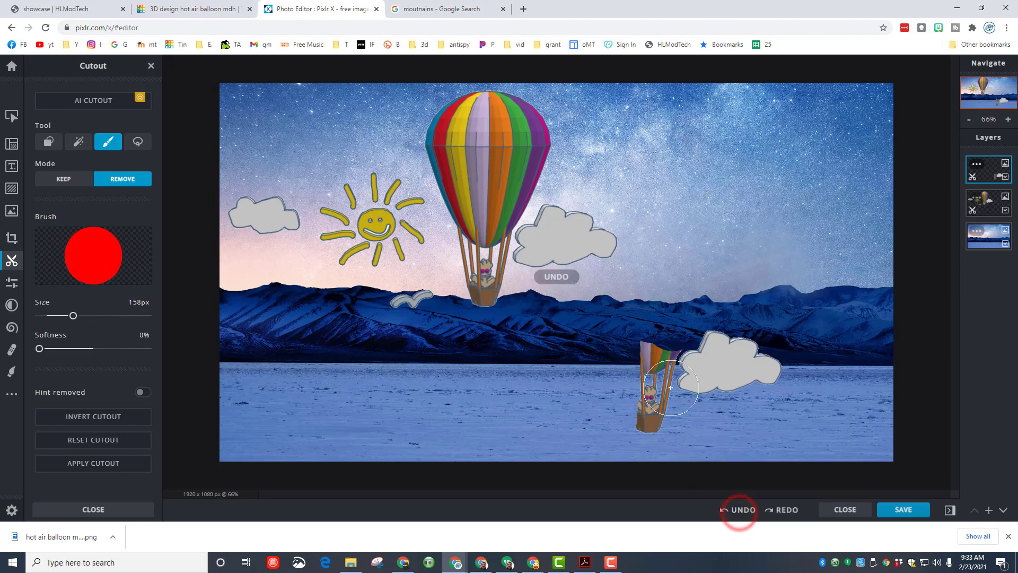
pyautogui.moveTo(654, 345); pyautogui.dragTo(645, 412)
pyautogui.click(645, 412)
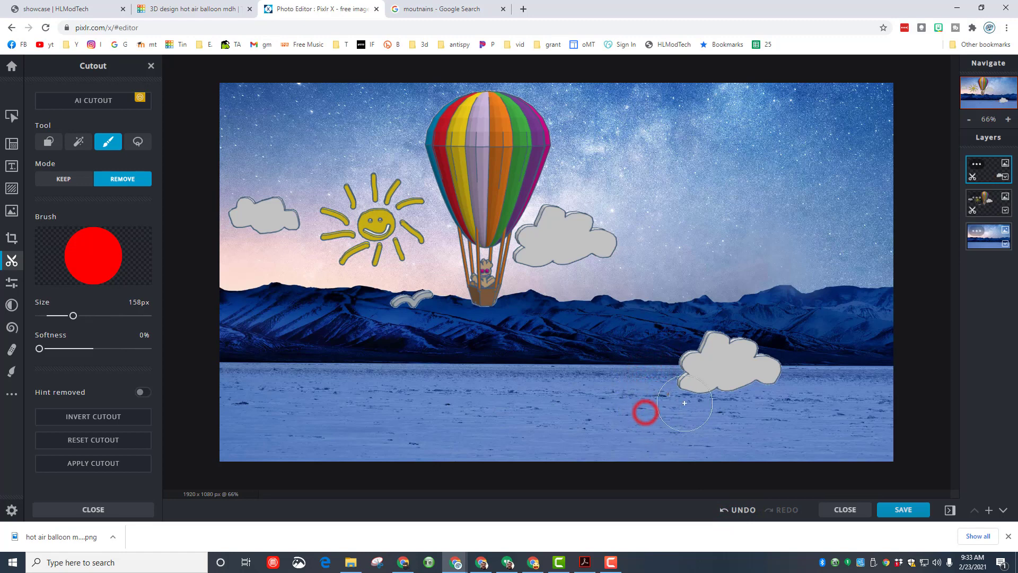
# Move the duplicated cloud into the upper right of the starry sky
pyautogui.click(12, 116)
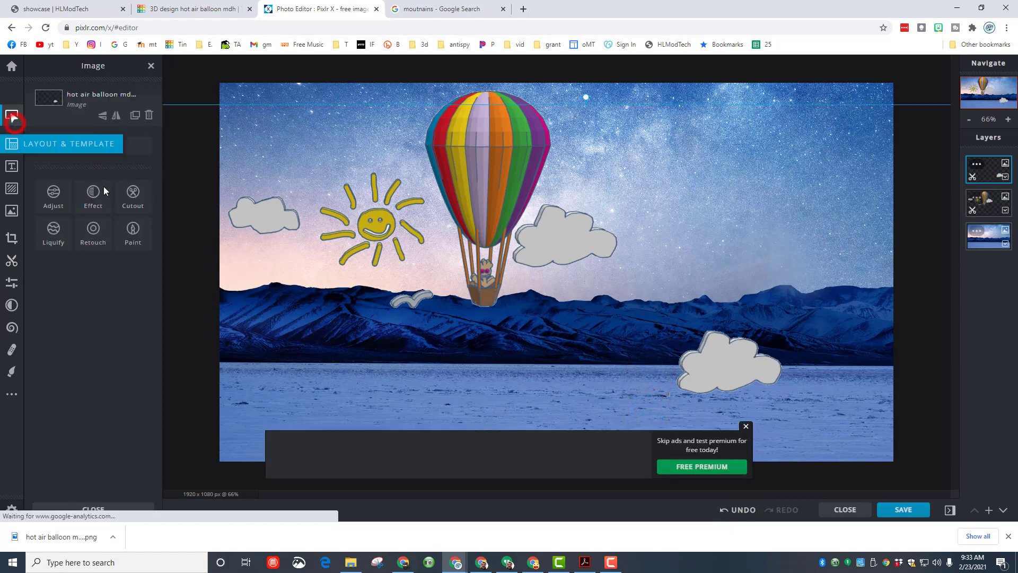
pyautogui.moveTo(718, 366); pyautogui.dragTo(764, 185)
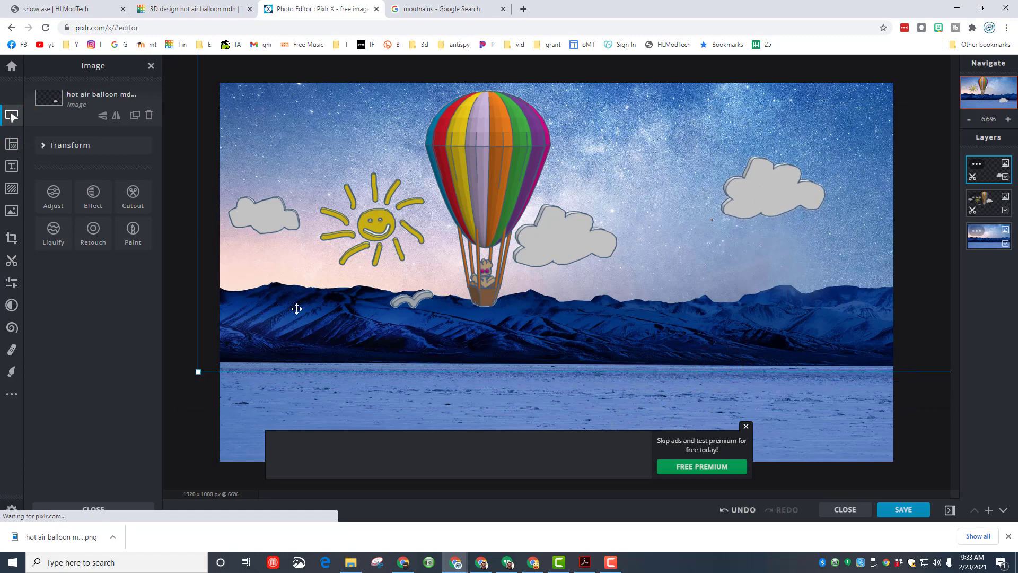
# Erase the leftover speck beside the duplicated cloud with the Cutout brush in Remove mode
pyautogui.click(11, 261)
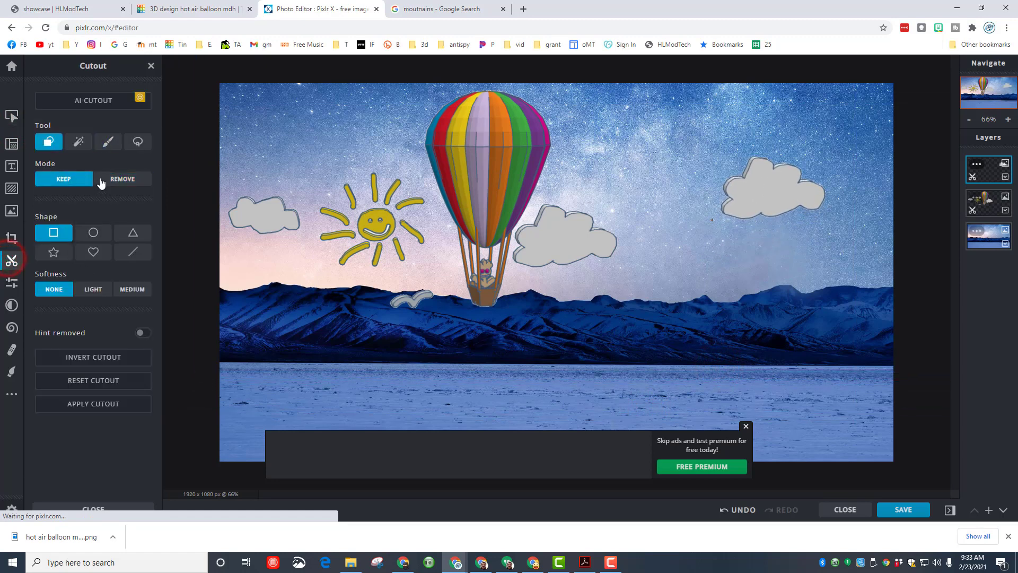
pyautogui.click(108, 141)
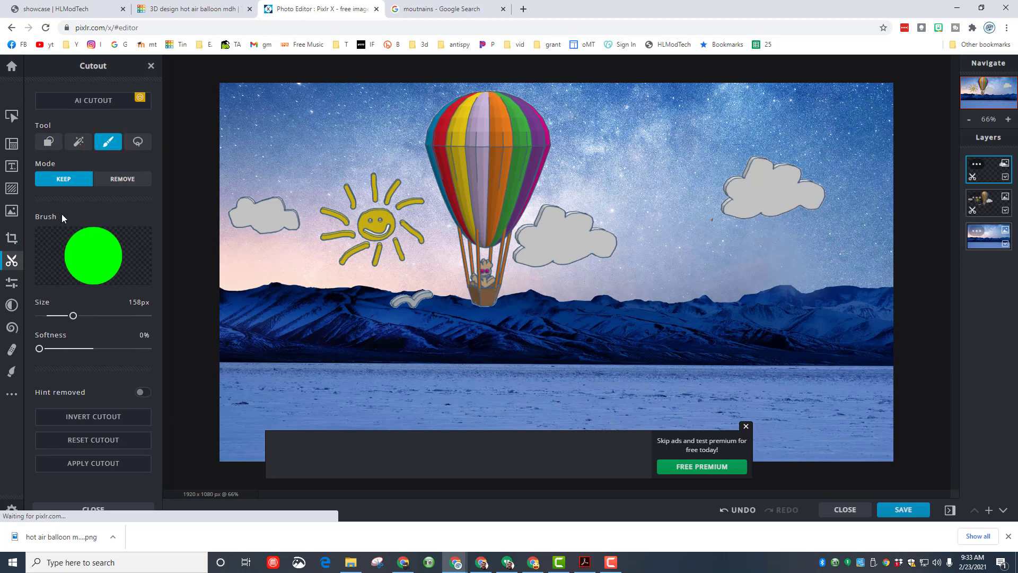
pyautogui.click(112, 180)
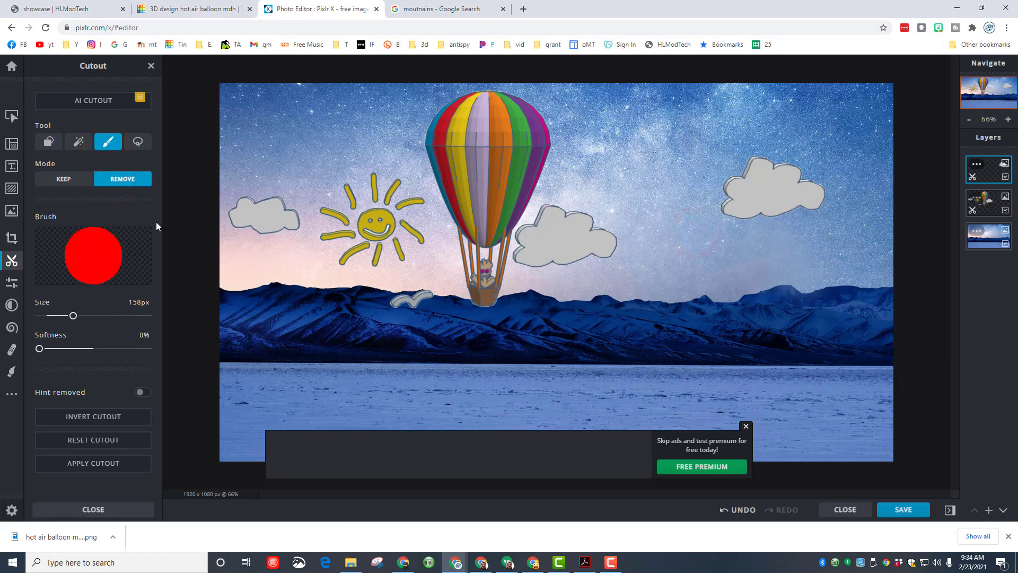
# Try to move the duplicated cloud higher in the sky and enlarge its layer
pyautogui.click(12, 115)
pyautogui.moveTo(762, 202); pyautogui.dragTo(788, 160)
pyautogui.moveTo(223, 330); pyautogui.dragTo(182, 348)
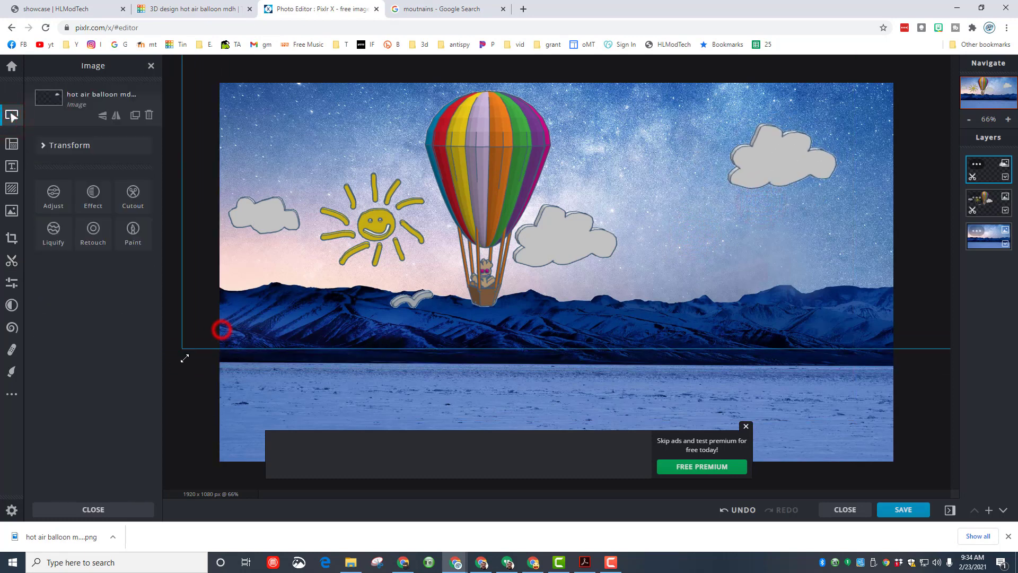
# Select the mountain background, balloon scene and duplicated cloud layers one by one to examine their extents
pyautogui.scroll(-4, 732, 183)
pyautogui.click(463, 347)
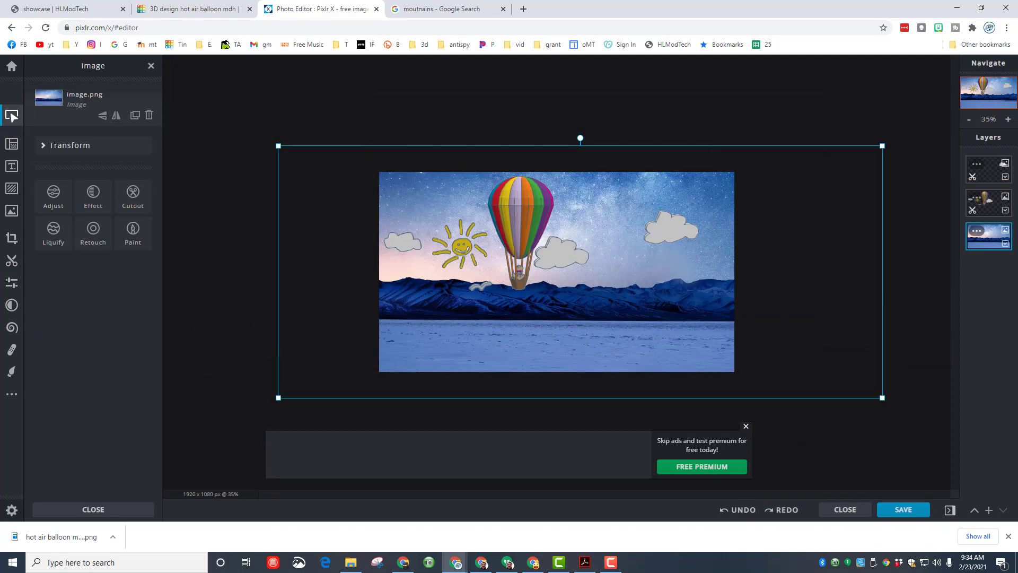
pyautogui.click(982, 206)
pyautogui.click(985, 173)
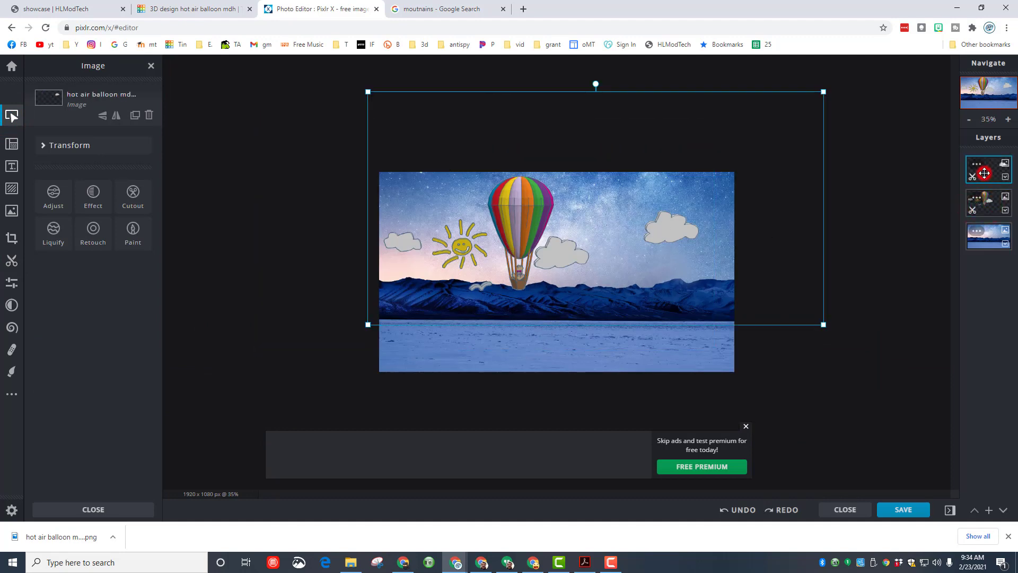
pyautogui.click(988, 204)
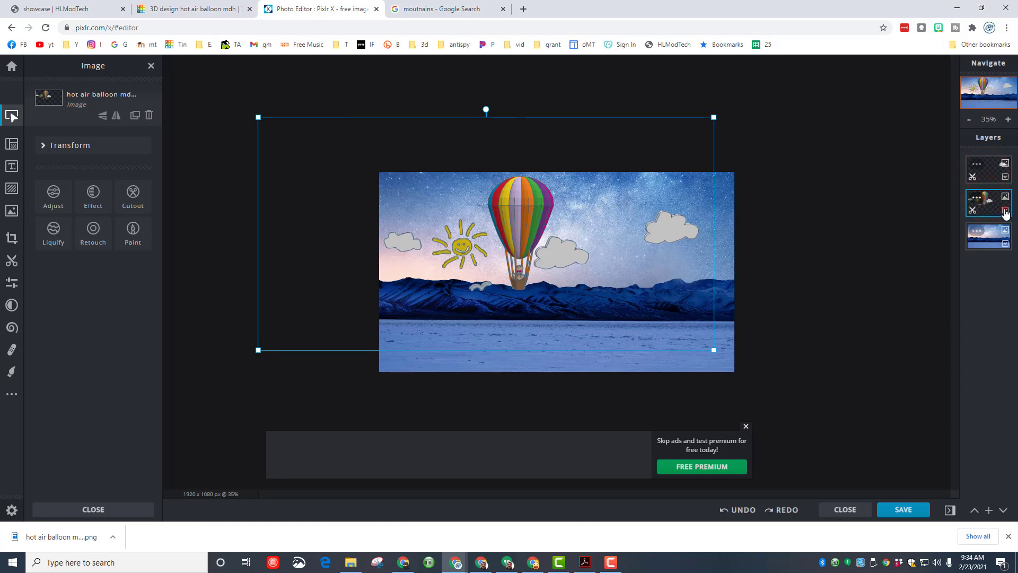
# Hide the balloon scene and mountain layers to view the duplicated cloud alone, and turn both layers back on
pyautogui.click(1005, 210)
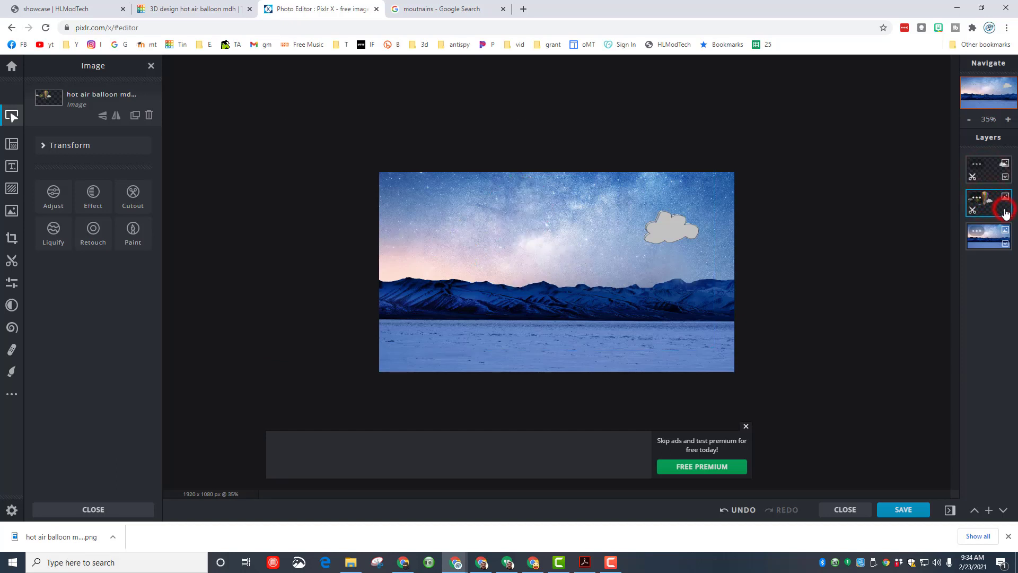
pyautogui.click(1005, 244)
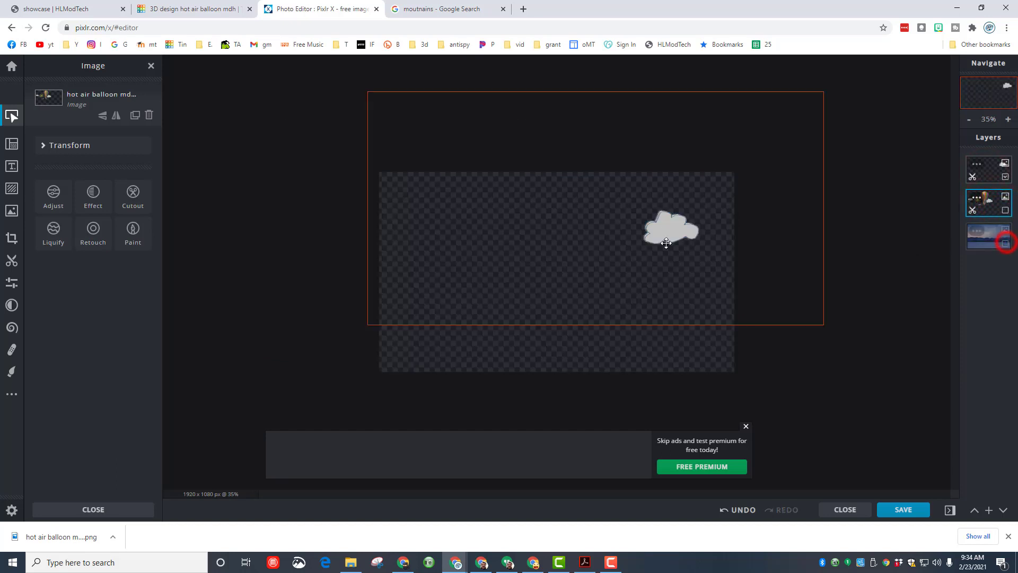
pyautogui.click(1006, 244)
pyautogui.click(1005, 210)
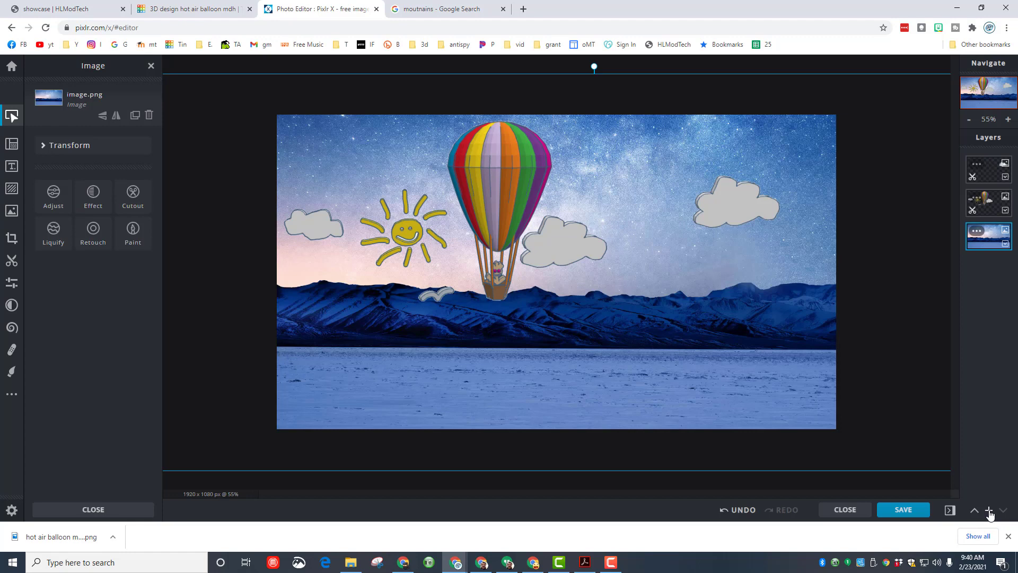
# Add a text layer and place it above all other layers in the stack
pyautogui.click(989, 510)
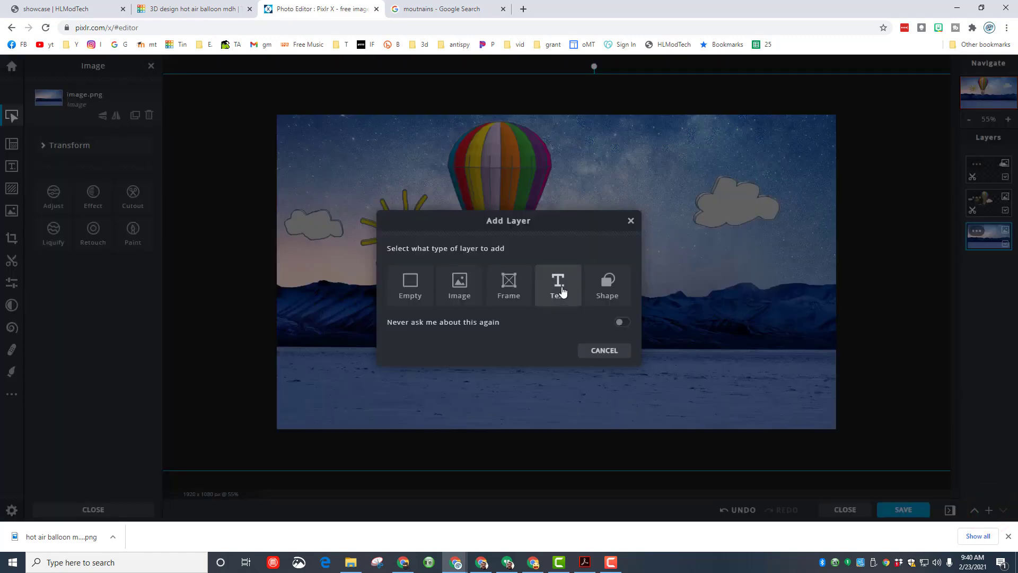
pyautogui.click(561, 287)
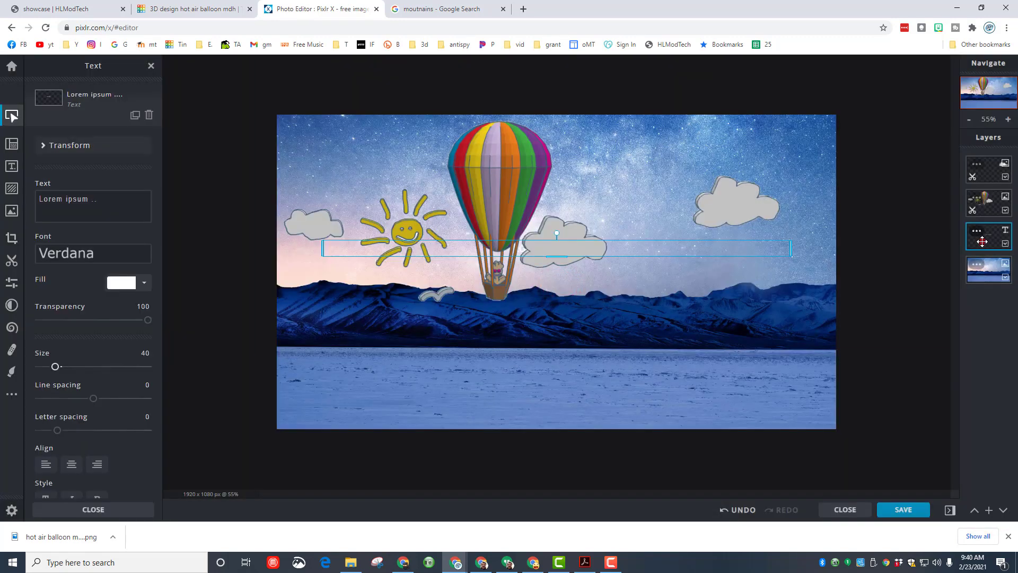
pyautogui.moveTo(982, 241); pyautogui.dragTo(981, 173)
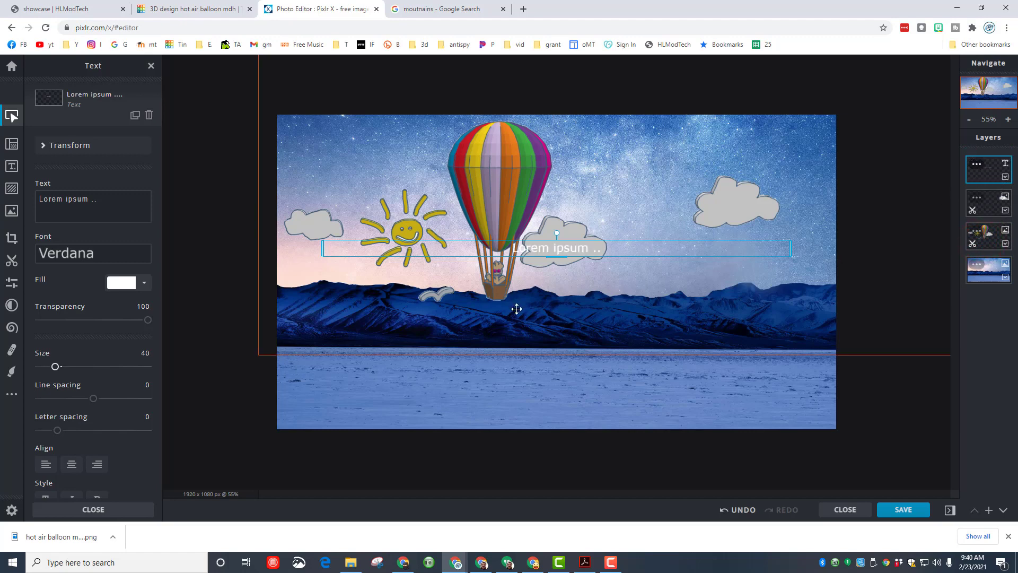
# Replace the placeholder text on the new layer with "Up Up and Away"
pyautogui.doubleClick(587, 248)
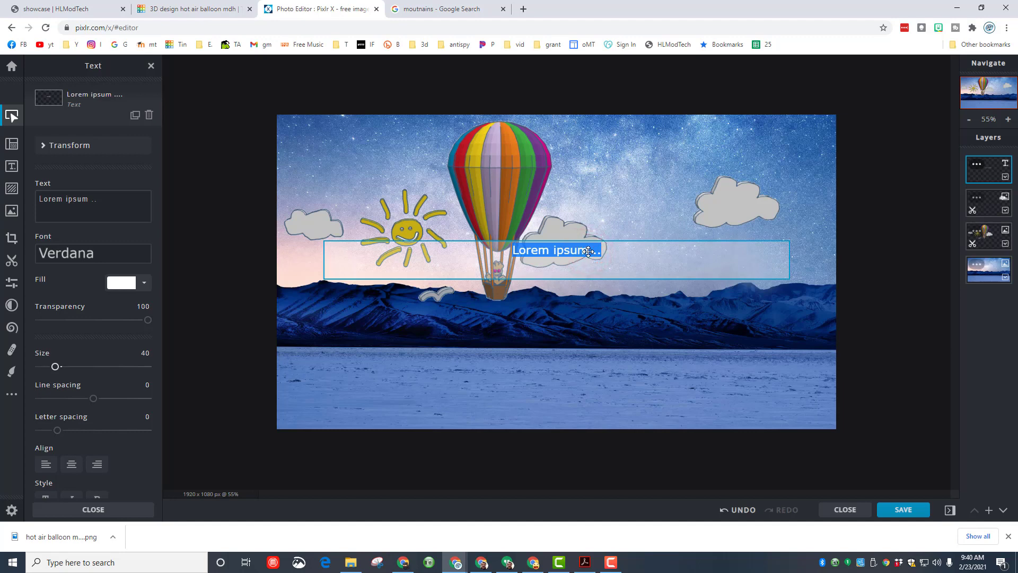
pyautogui.write('Up')
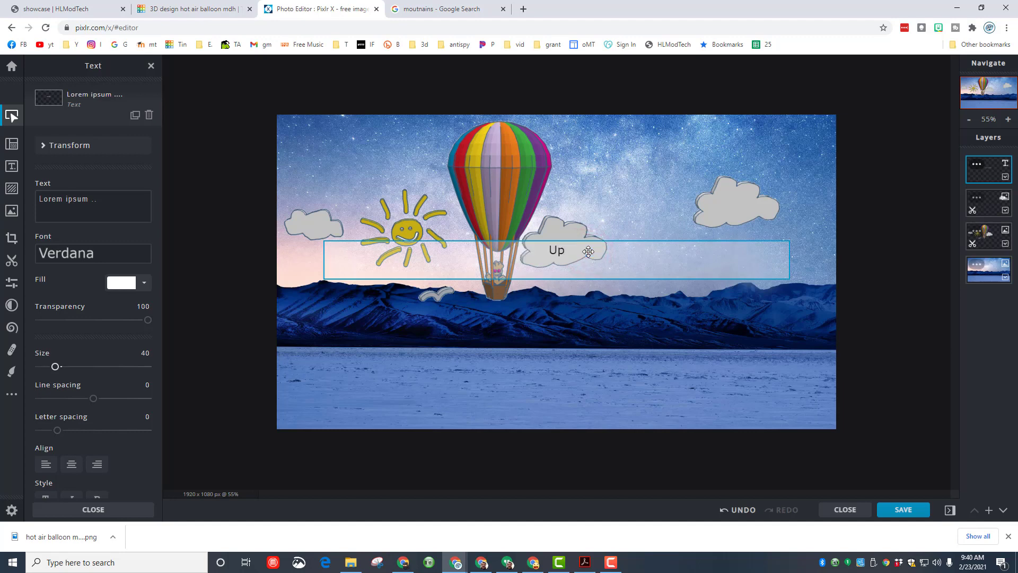
pyautogui.write(' Up and Away')
# Set the font of the "Up Up and Away" title to Djangart Rough
pyautogui.click(71, 255)
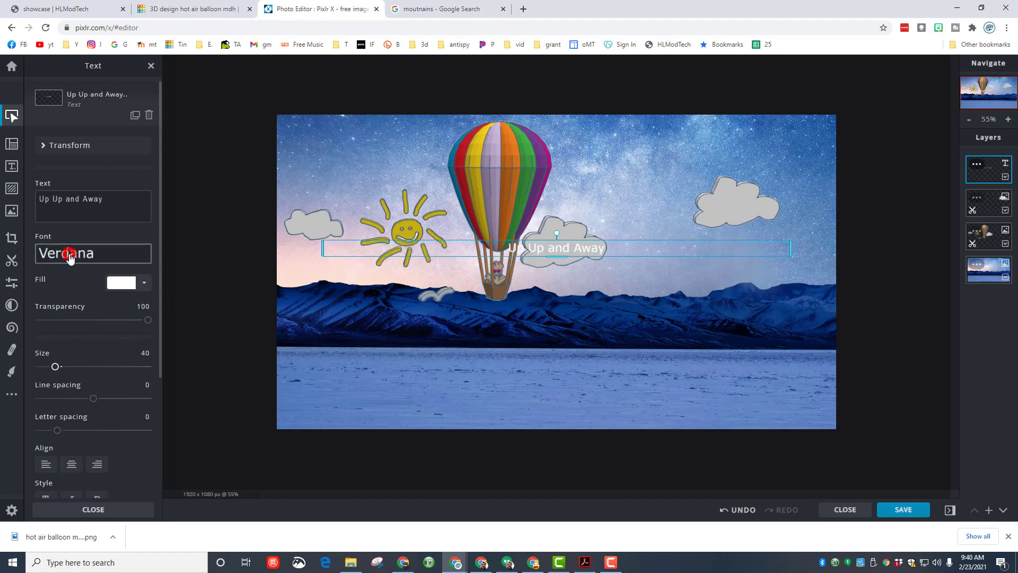
pyautogui.click(70, 254)
pyautogui.click(75, 282)
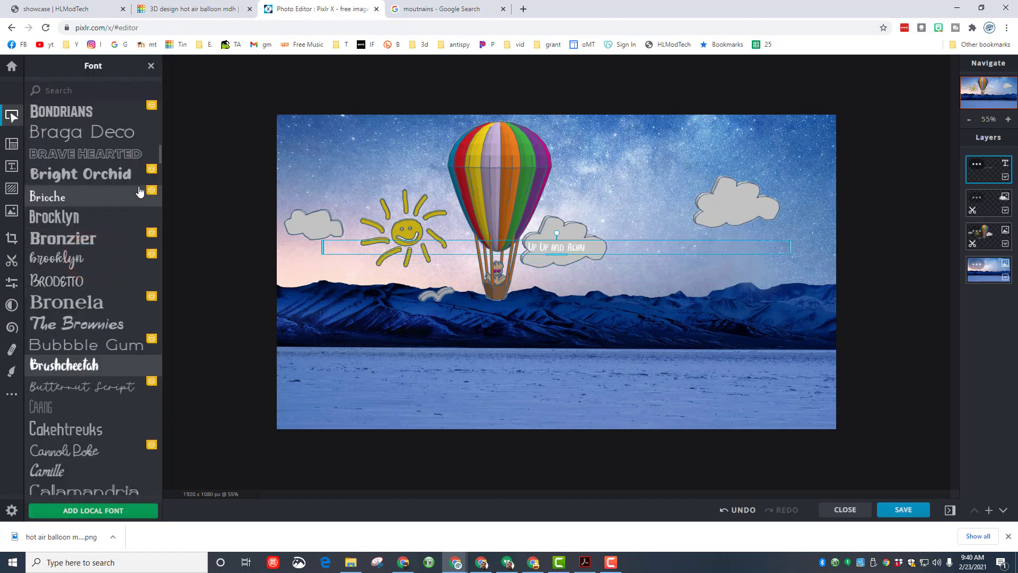
pyautogui.scroll(-3, 114, 351)
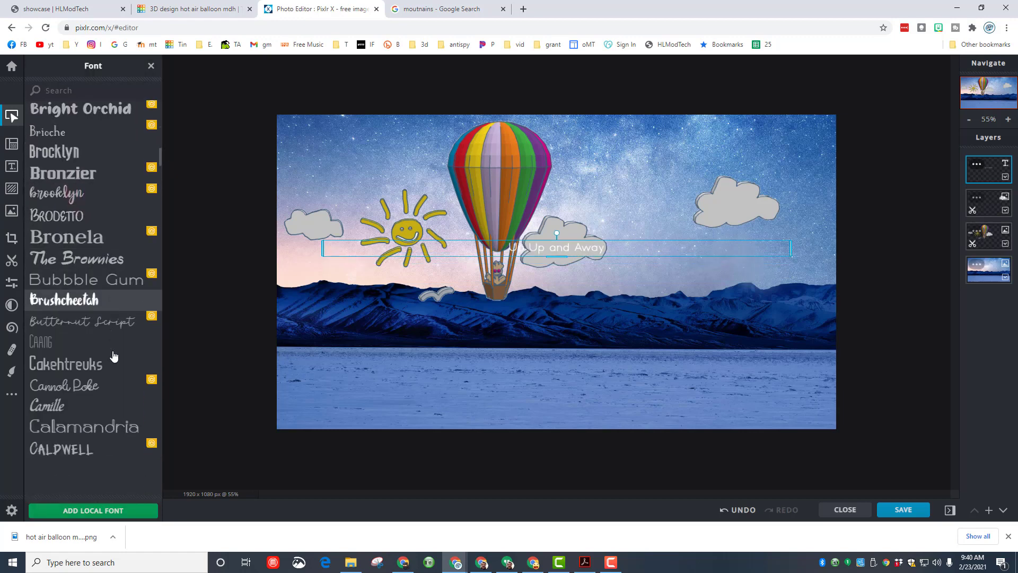
pyautogui.scroll(-7, 113, 351)
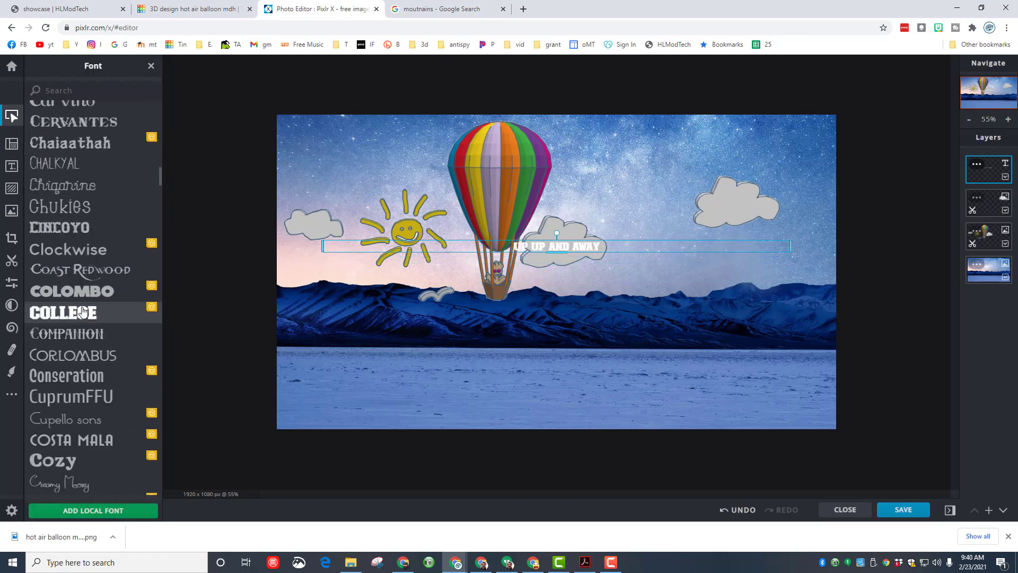
pyautogui.scroll(-5, 89, 339)
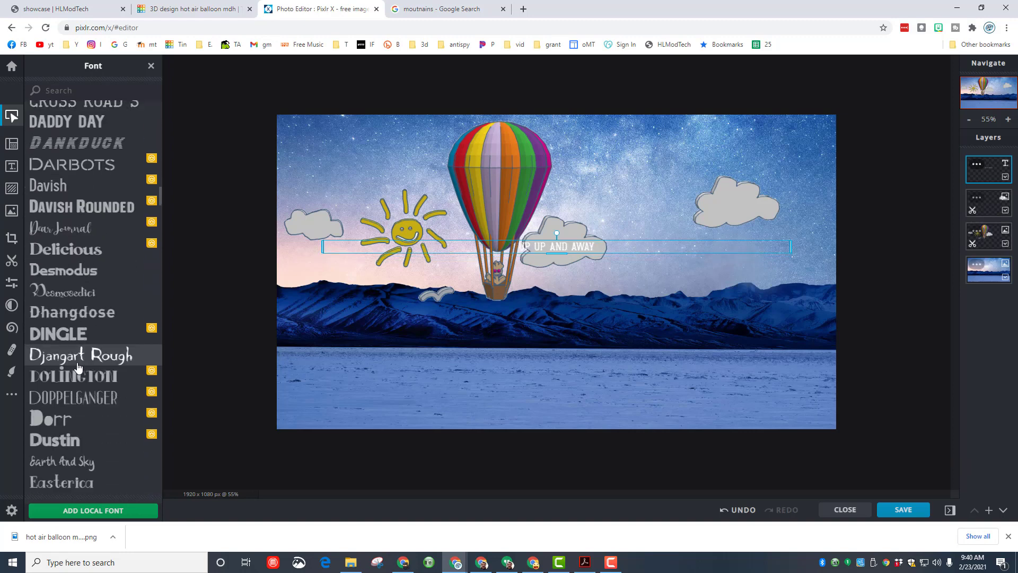
pyautogui.click(89, 356)
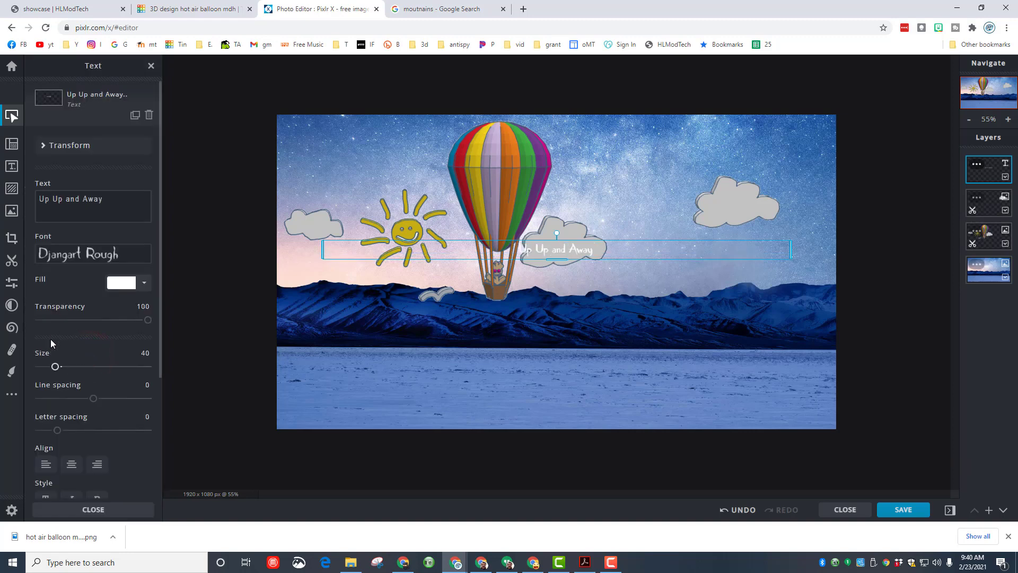
# Fill the title with the solid violet-blue colour #410FF4
pyautogui.click(133, 287)
pyautogui.click(94, 296)
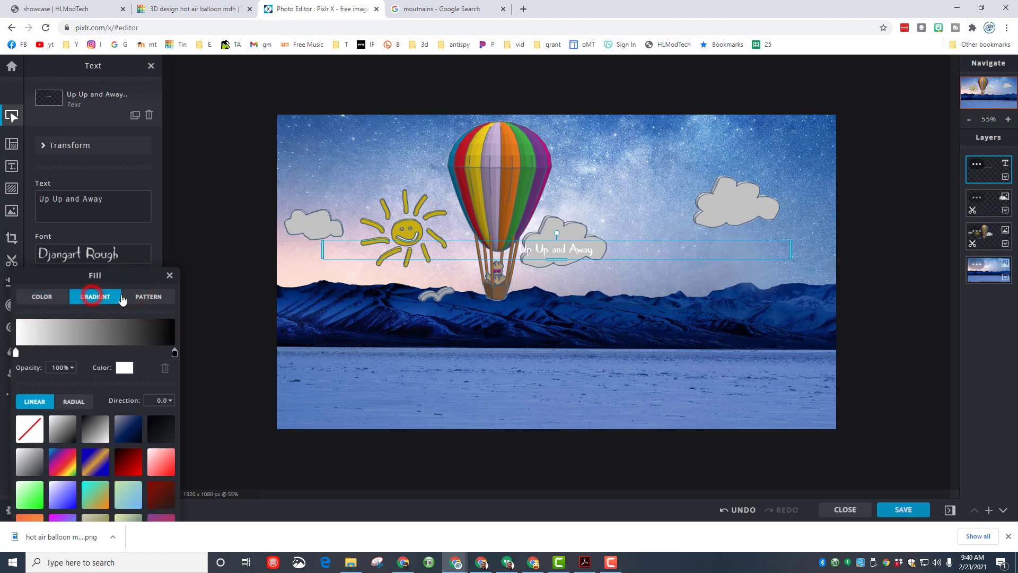
pyautogui.click(148, 298)
pyautogui.click(96, 297)
pyautogui.click(42, 296)
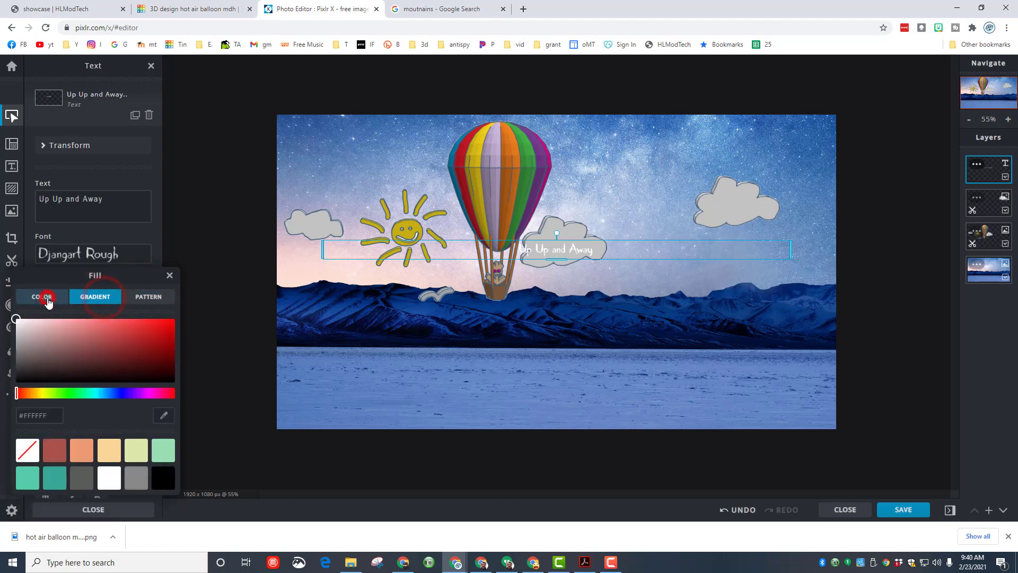
pyautogui.click(128, 393)
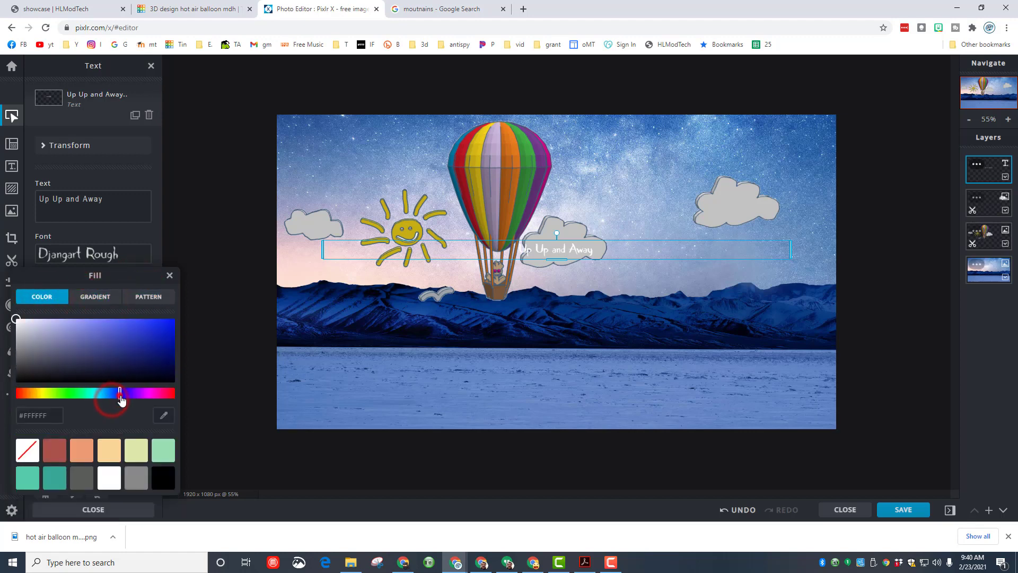
pyautogui.click(144, 327)
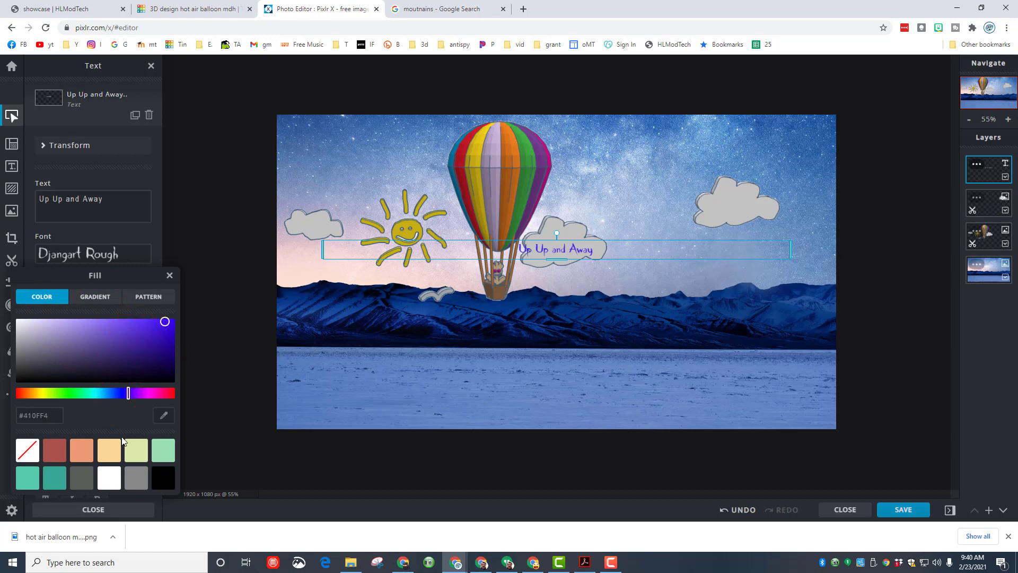
pyautogui.click(169, 276)
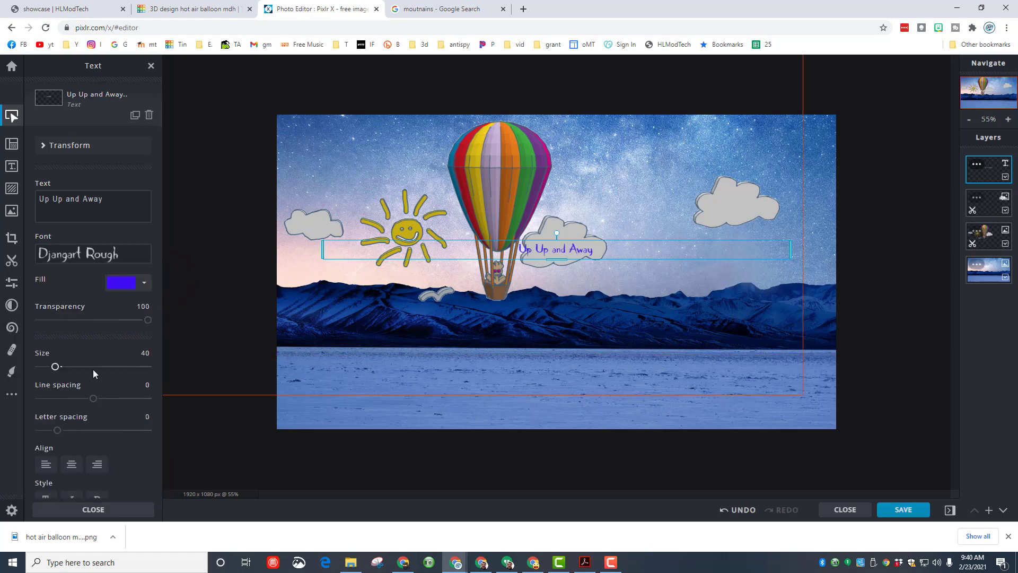
# Set the title's size to 115 and move it onto the lower right of the snowy foreground
pyautogui.moveTo(66, 373)
pyautogui.mouseDown()
pyautogui.moveTo(89, 376)
pyautogui.moveTo(82, 370)
pyautogui.mouseUp()
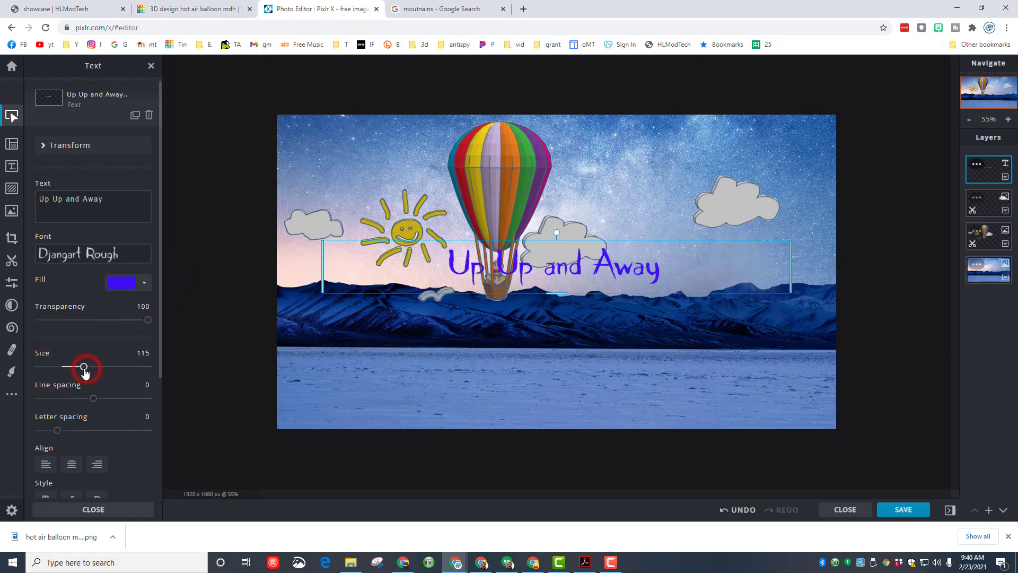
pyautogui.moveTo(467, 268); pyautogui.dragTo(546, 384)
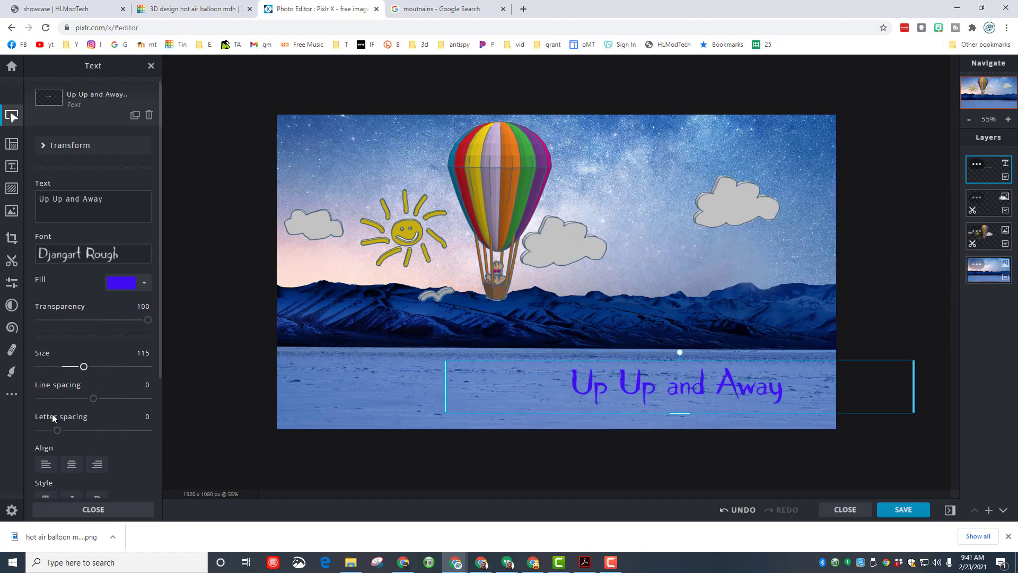
# Turn on an outline for the title and colour it pink, #EB46B4
pyautogui.scroll(-3, 65, 406)
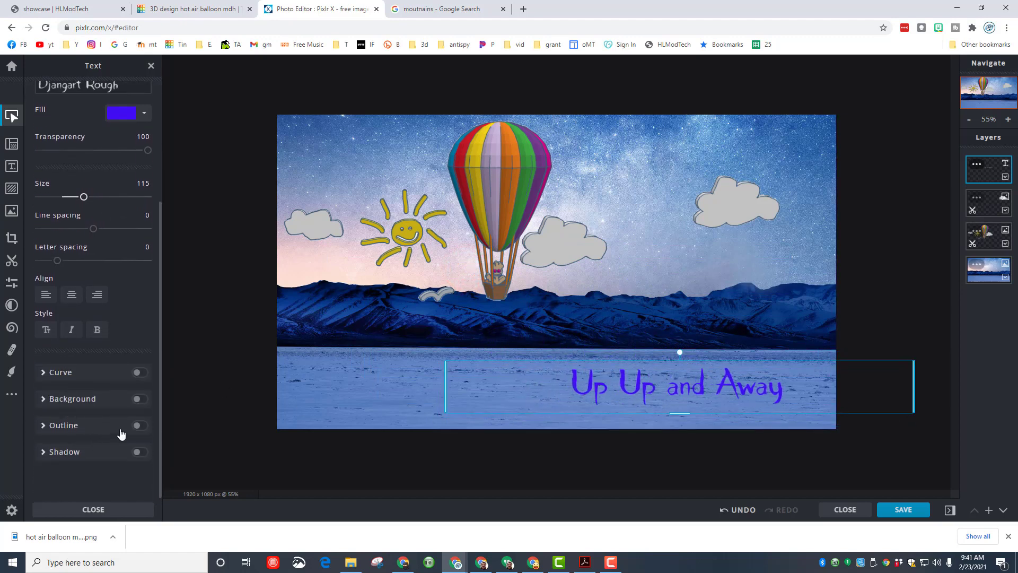
pyautogui.click(138, 427)
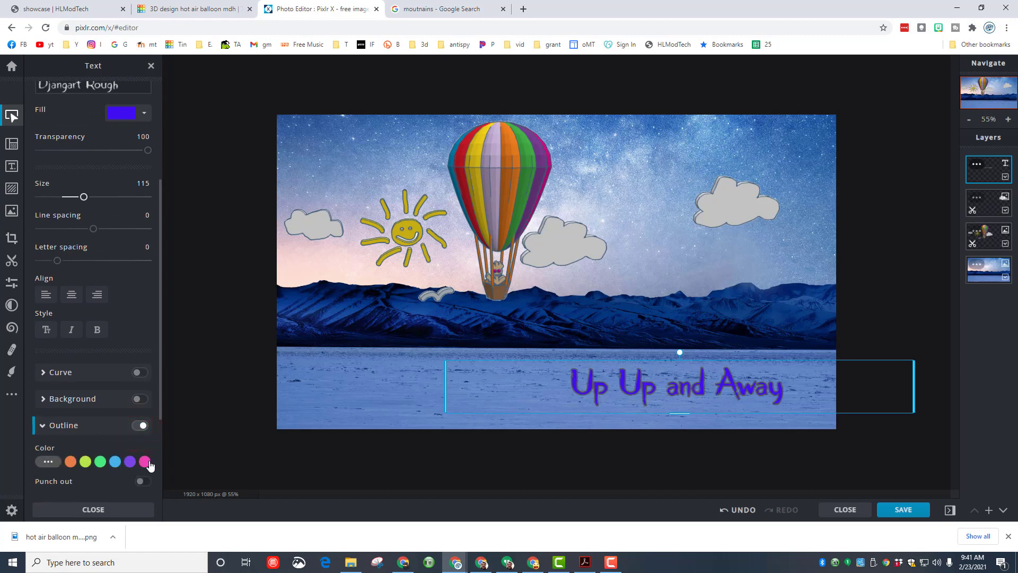
pyautogui.click(149, 462)
pyautogui.scroll(-2, 101, 450)
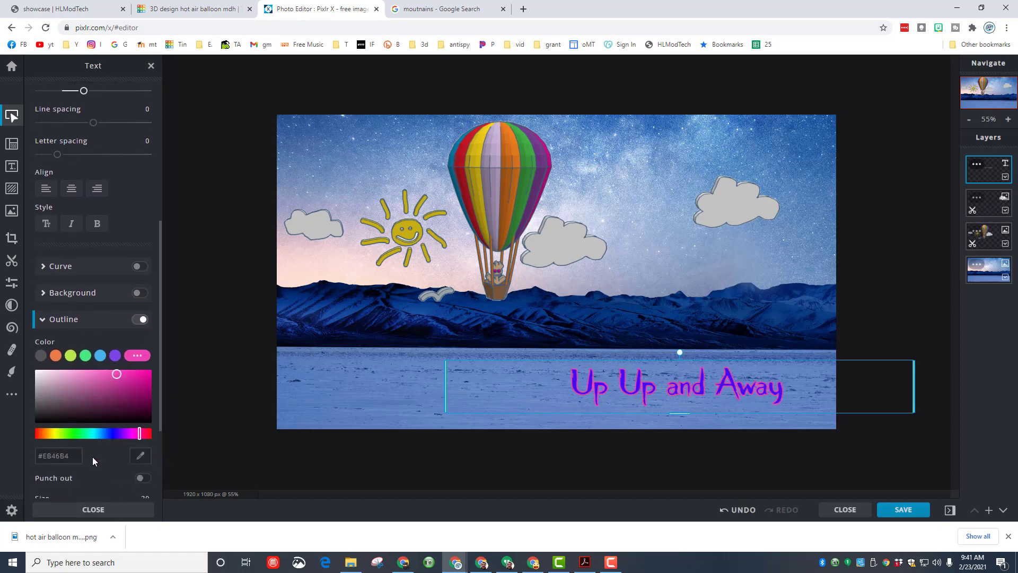
pyautogui.scroll(-1, 71, 456)
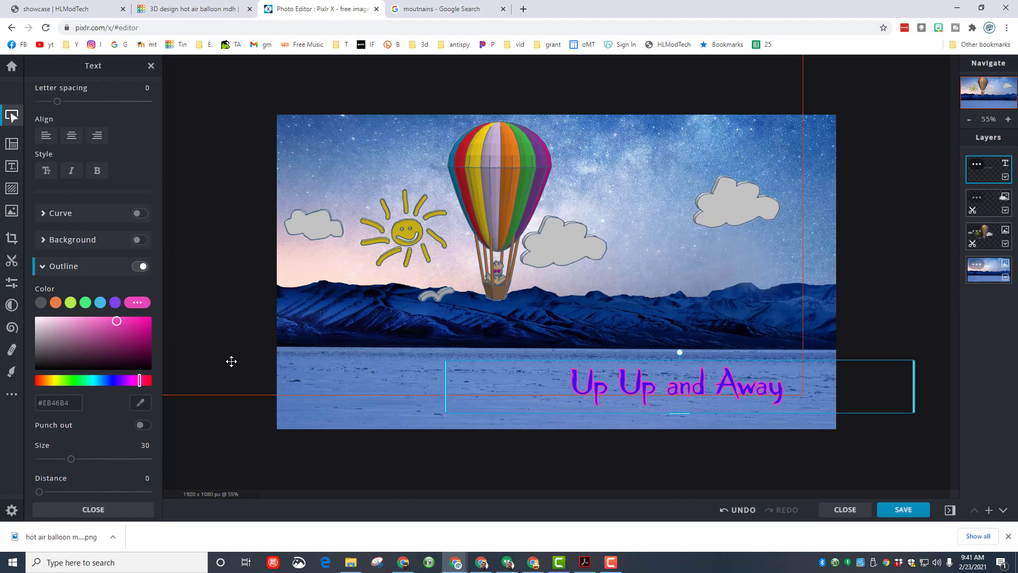
# Add a second text layer and make the hidden "Up Up and Away" title layer visible again
pyautogui.click(989, 510)
pyautogui.click(554, 289)
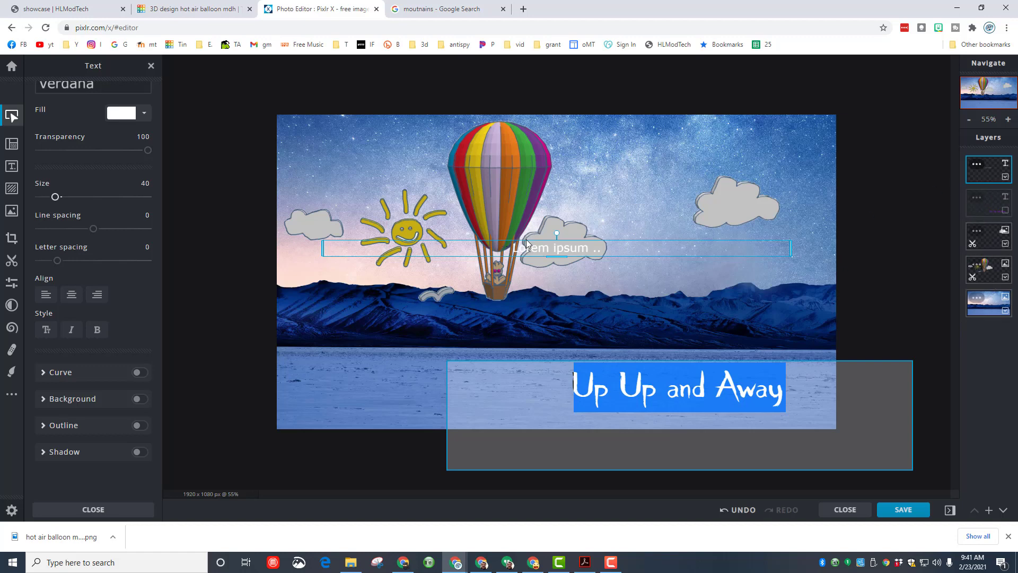
pyautogui.moveTo(526, 247); pyautogui.dragTo(525, 248)
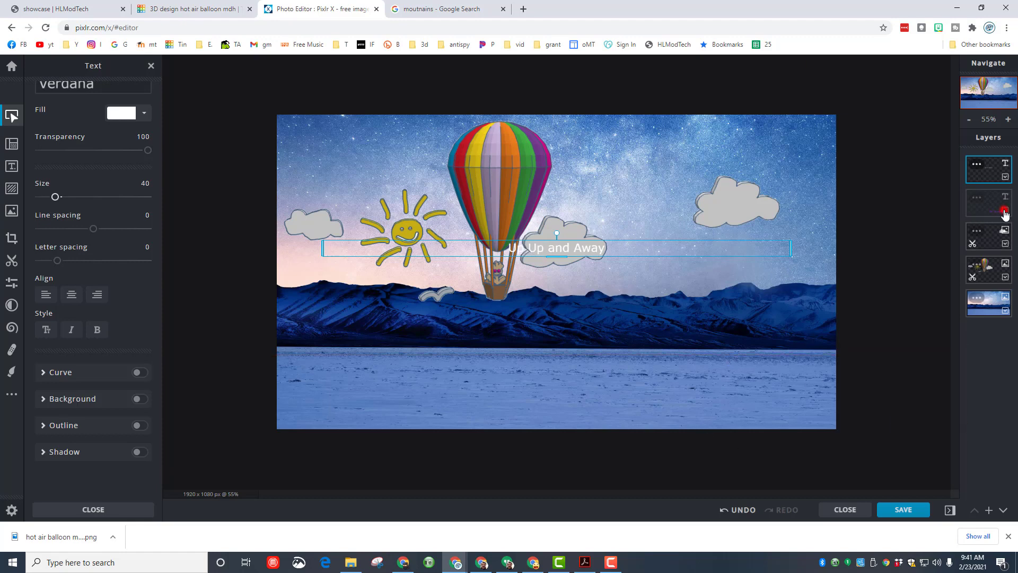
pyautogui.click(1005, 211)
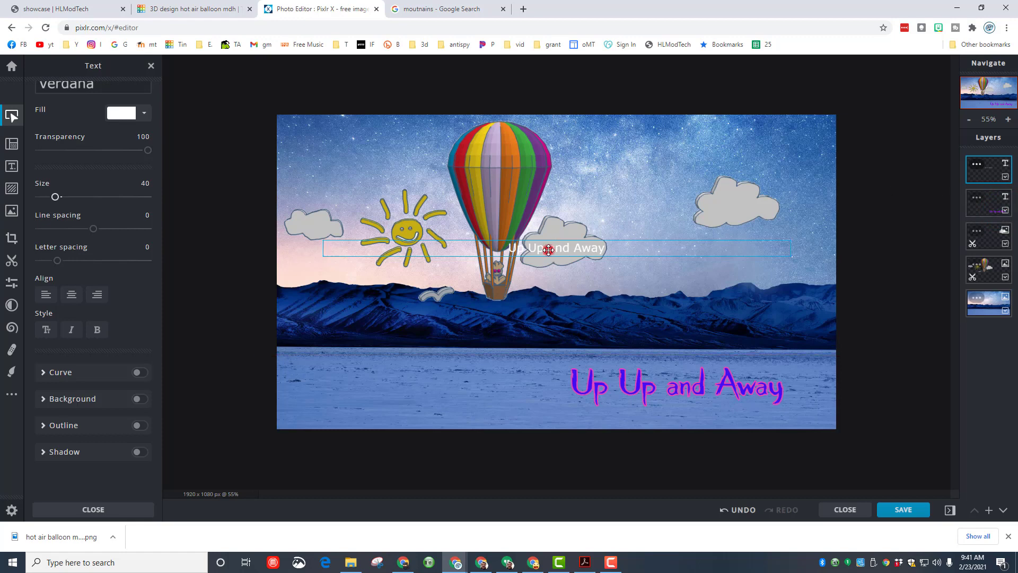
# Replace the text on the second text layer with the author's name
pyautogui.doubleClick(548, 250)
pyautogui.write('Mike H')
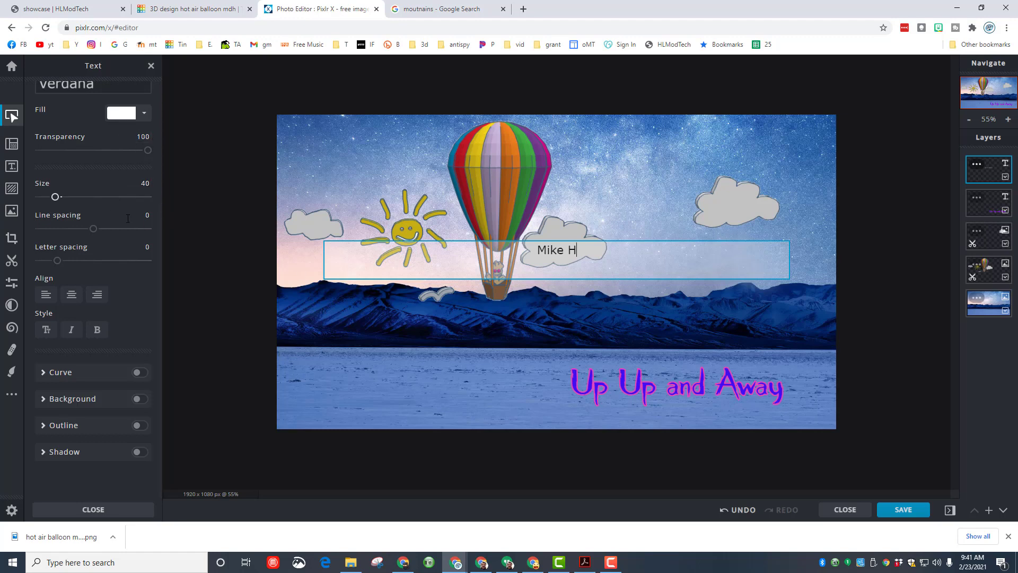
# Set the author text's font to Dhangdose, narrow its text box and move it to the lower left corner of the snowy foreground
pyautogui.scroll(2, 108, 206)
pyautogui.click(77, 146)
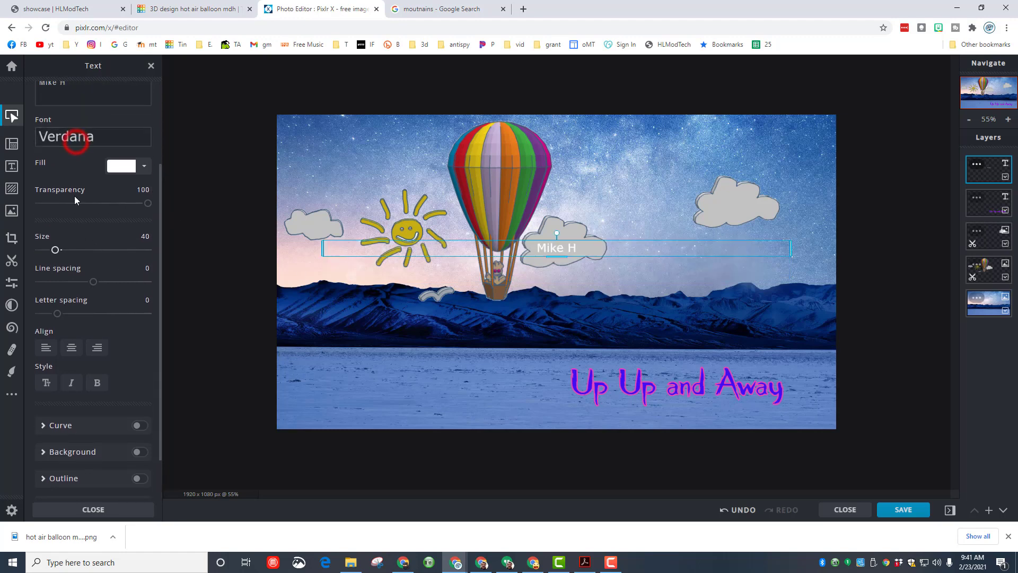
pyautogui.click(70, 142)
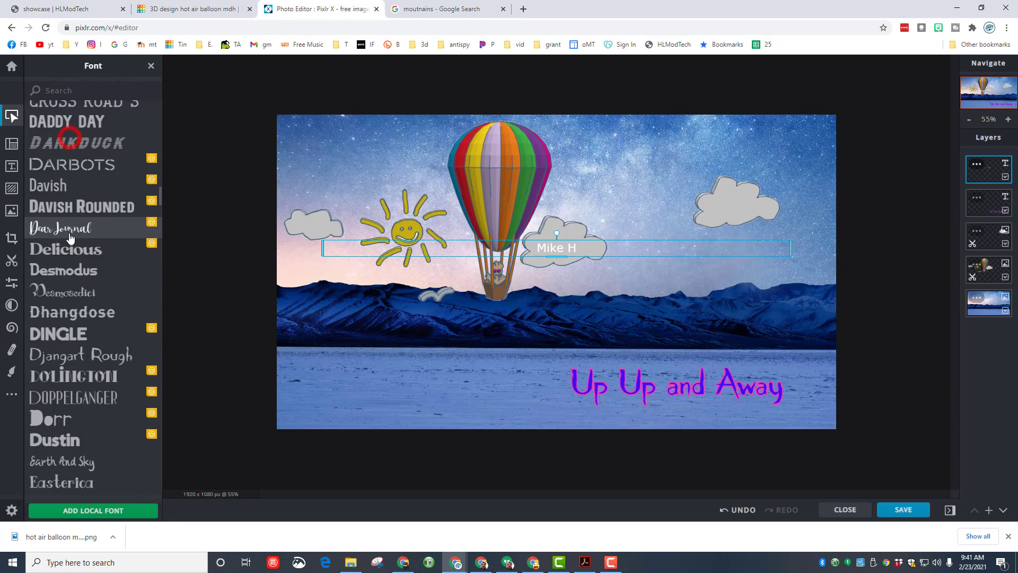
pyautogui.click(70, 309)
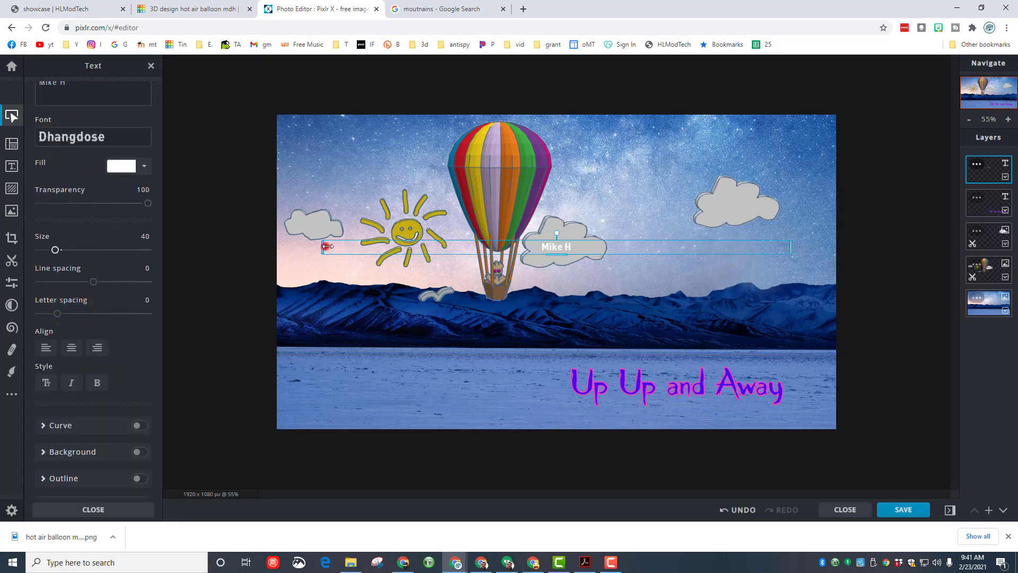
pyautogui.moveTo(328, 246); pyautogui.dragTo(318, 408)
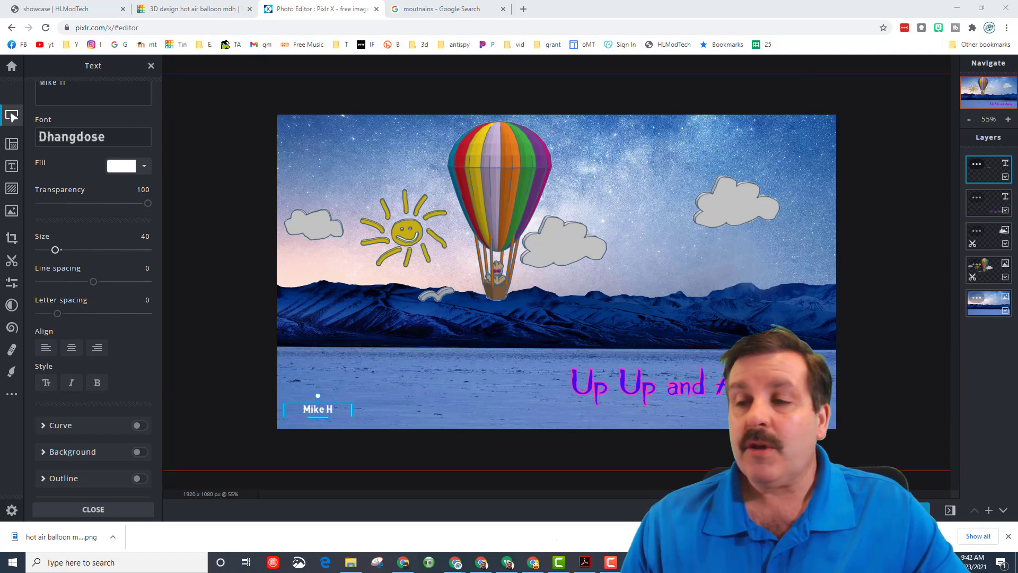
# Start saving the image, with the file name balloon mdh2 and the file type PNG
pyautogui.hotkey('ctrl', 's')
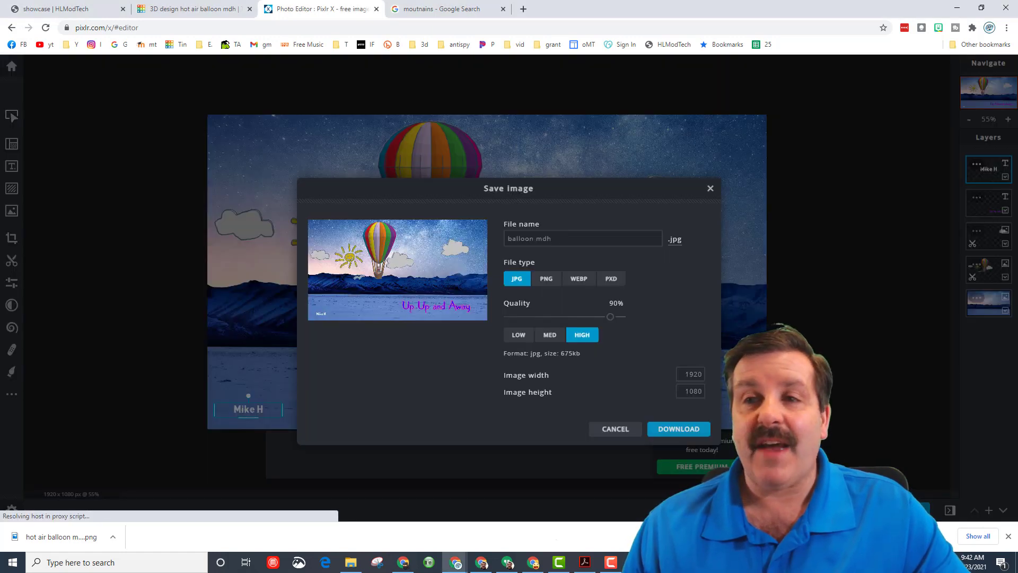
pyautogui.click(561, 239)
pyautogui.write('2')
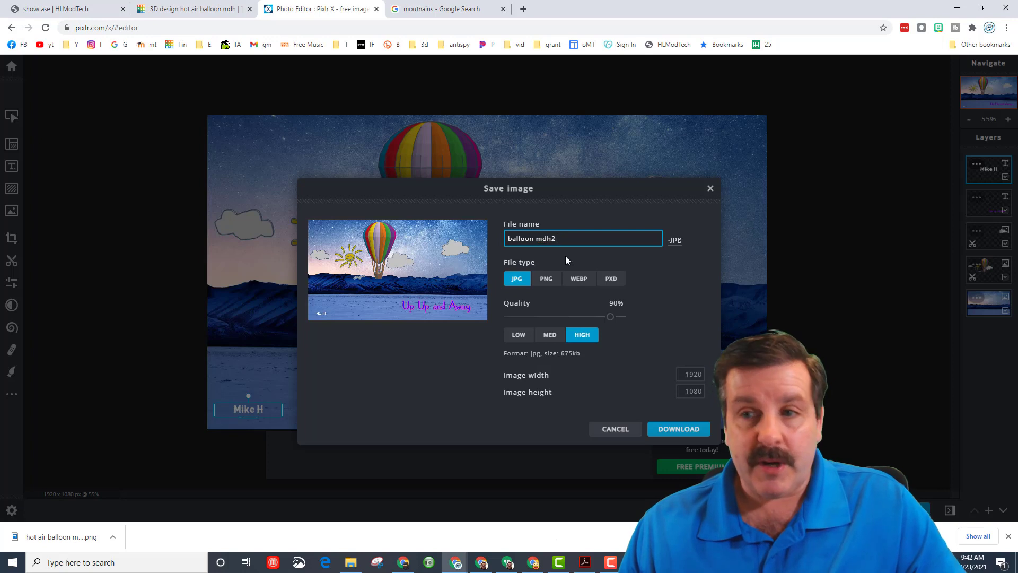
pyautogui.click(546, 280)
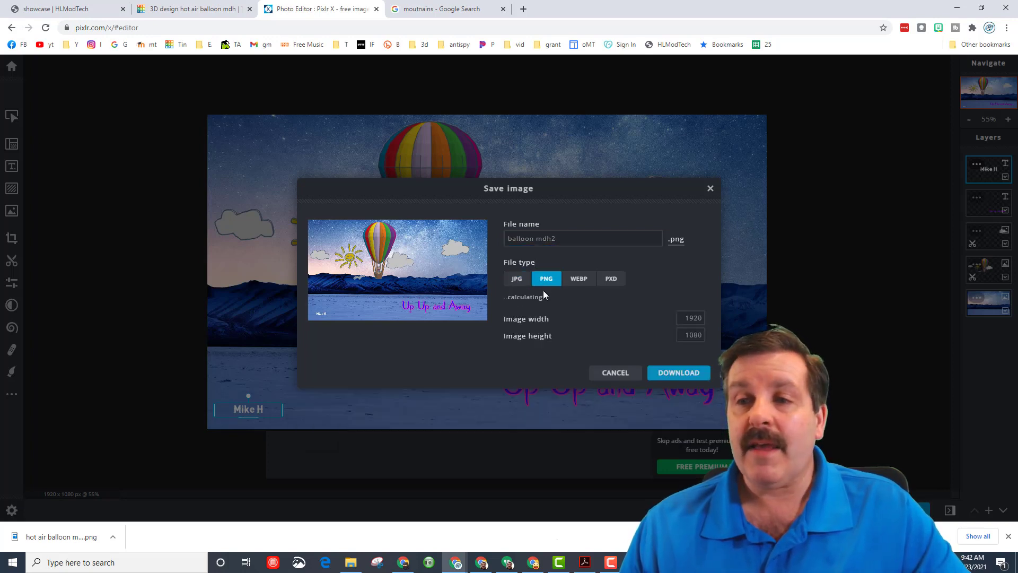
# Download the PNG image and save it in the Downloads folder
pyautogui.click(672, 373)
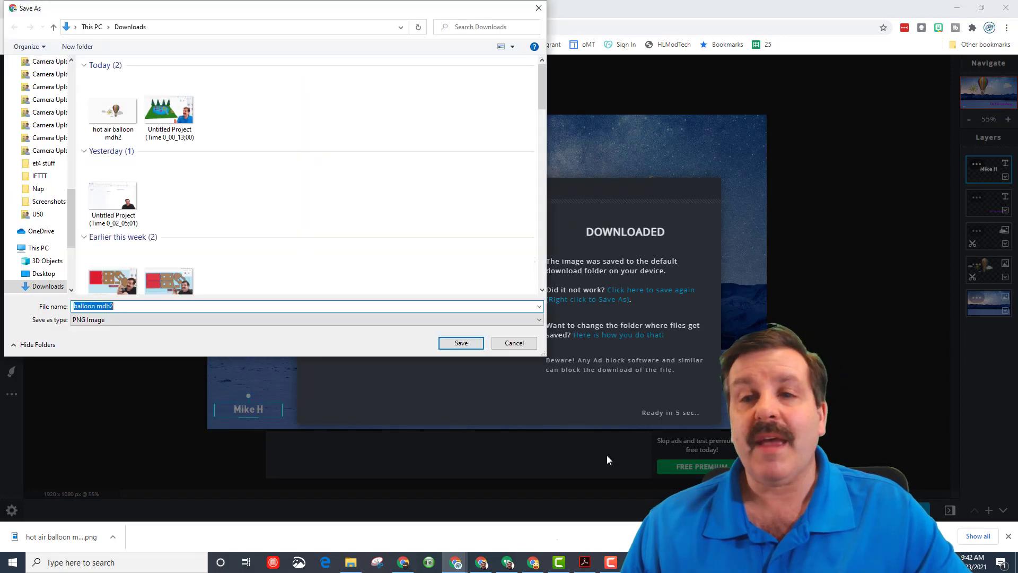
pyautogui.moveTo(72, 228); pyautogui.dragTo(72, 101)
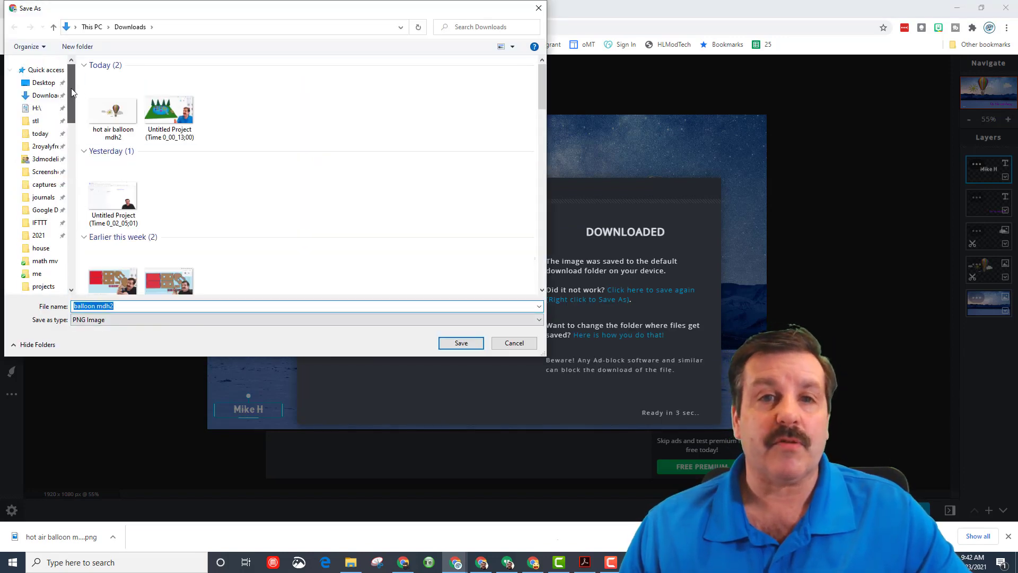
pyautogui.click(44, 97)
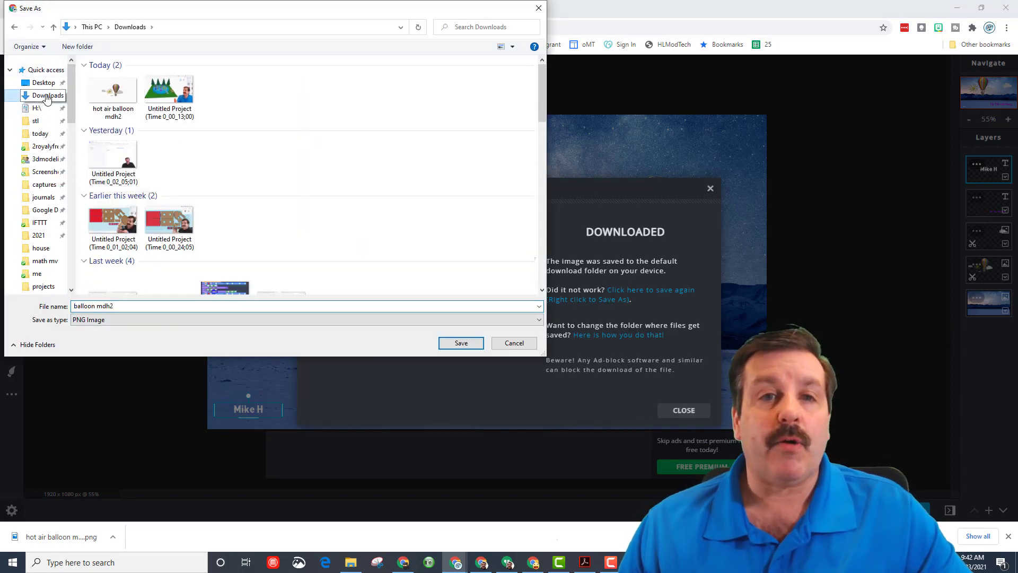
pyautogui.click(454, 343)
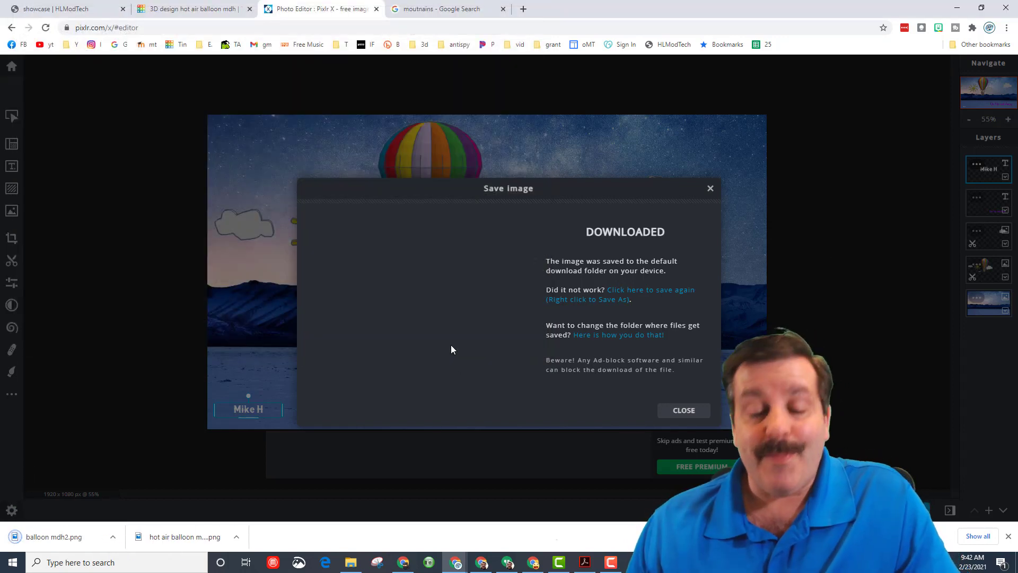